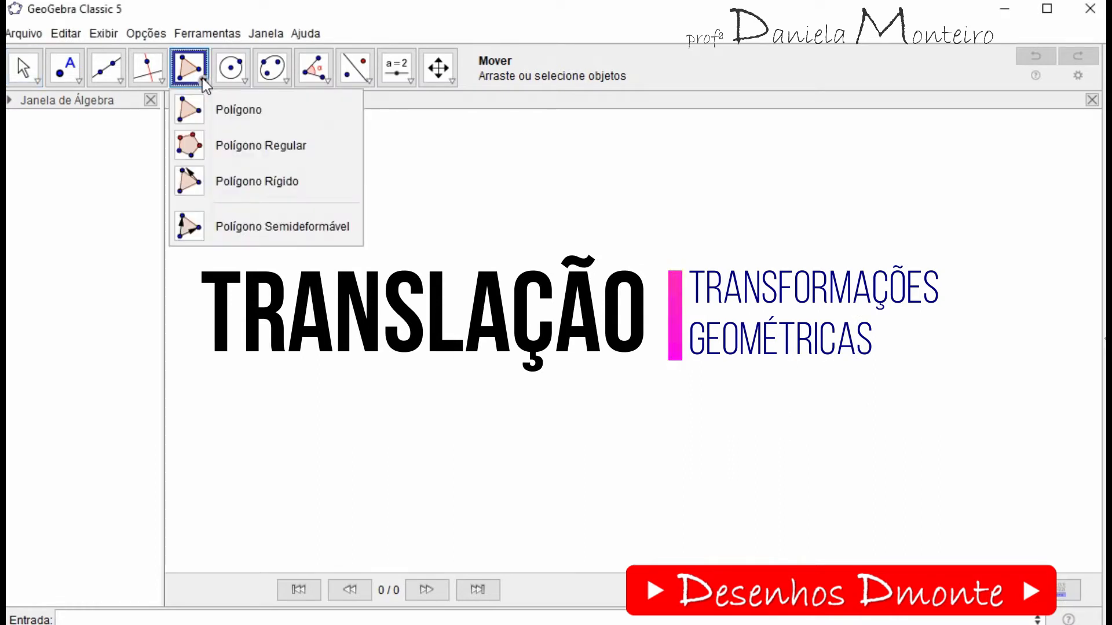
Draw a regular polygon with 7 vertices on a horizontal base from about (1.06, 2.78) to (2.64, 2.78).
{"action": "left_click", "coordinate": [196, 149]}
{"action": "left_click", "coordinate": [358, 381]}
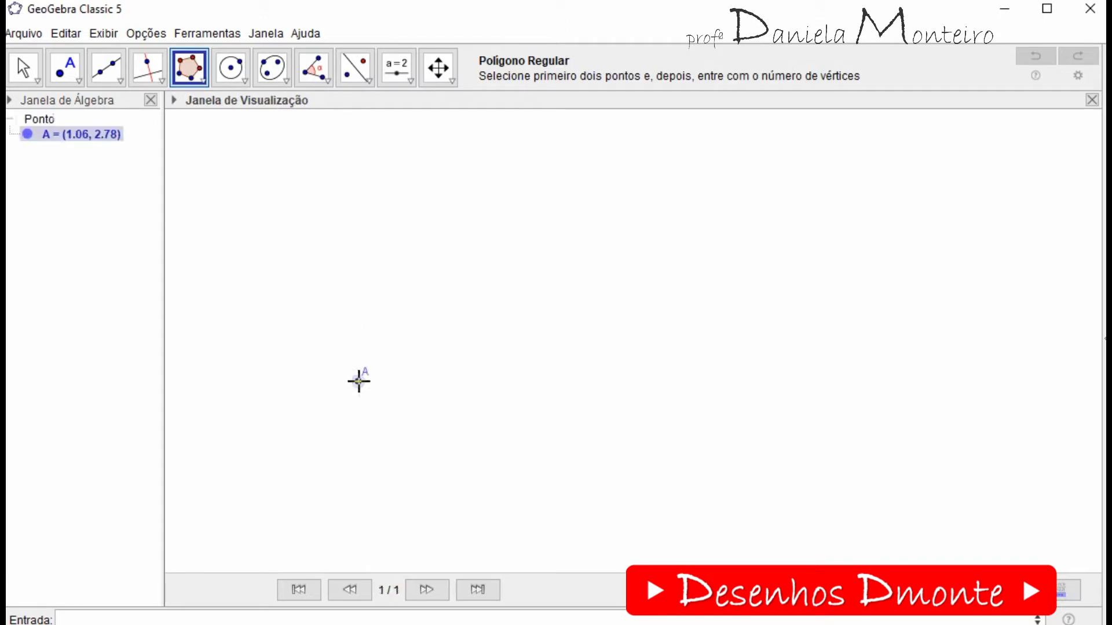
{"action": "left_click", "coordinate": [432, 381]}
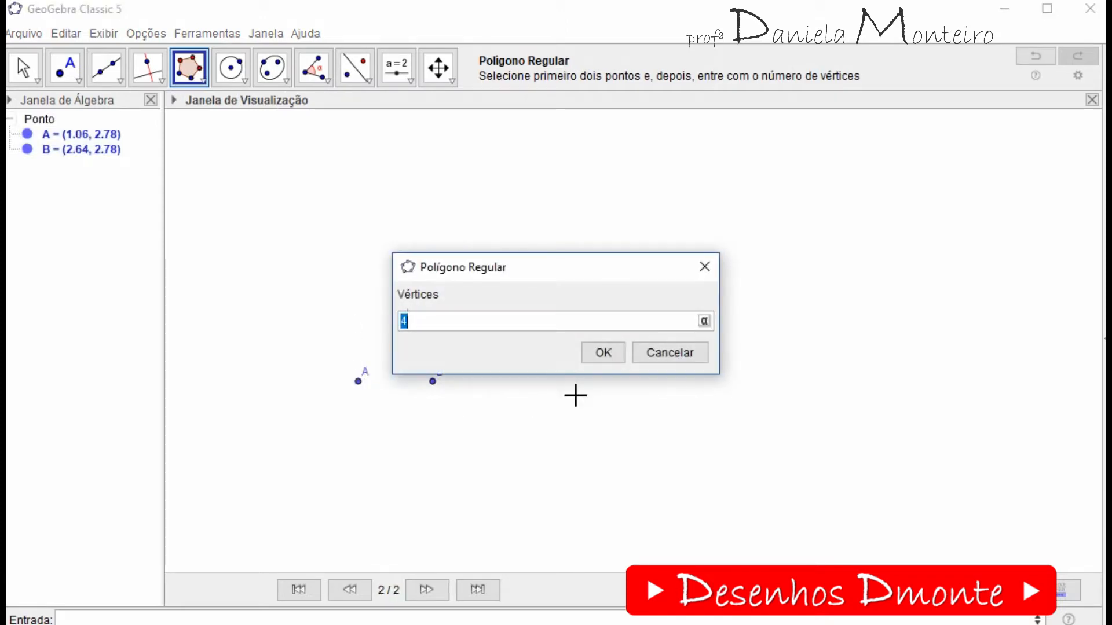
{"action": "key", "text": "Return"}
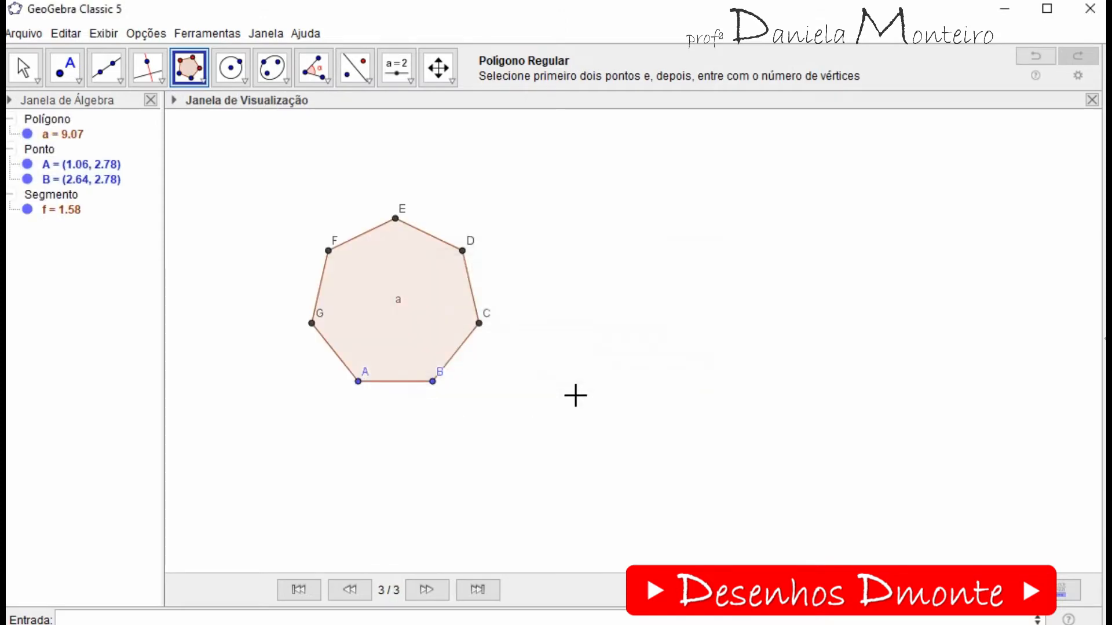
{"action": "key", "text": "Escape"}
Draw a vector from the heptagon's vertex C to a new point at about (10.96, 5.18).
{"action": "left_click", "coordinate": [114, 79]}
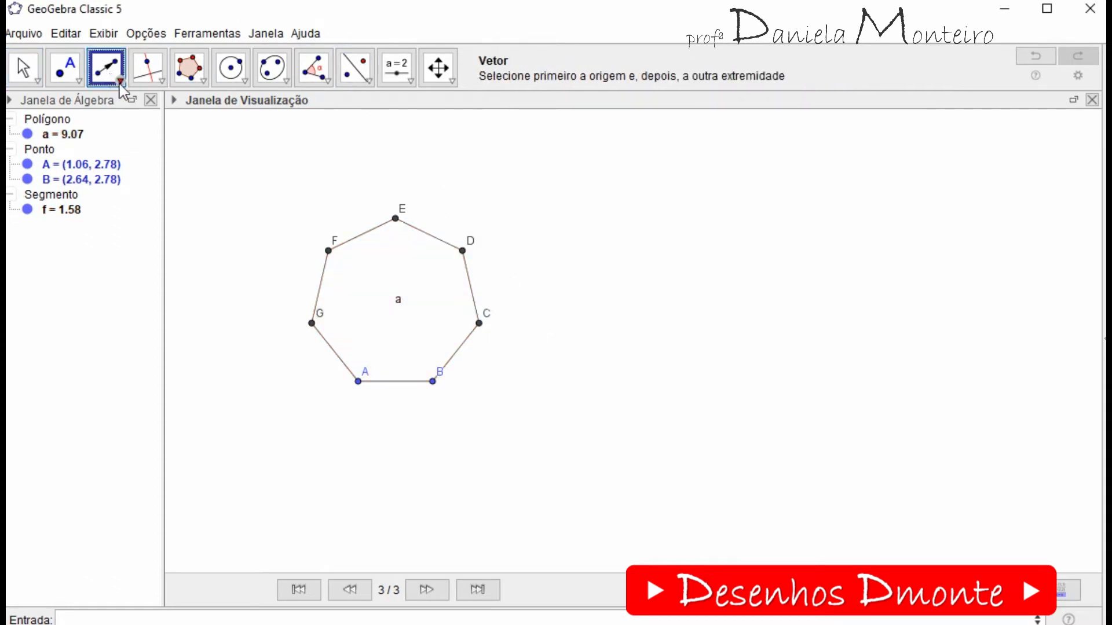
{"action": "left_click", "coordinate": [118, 78]}
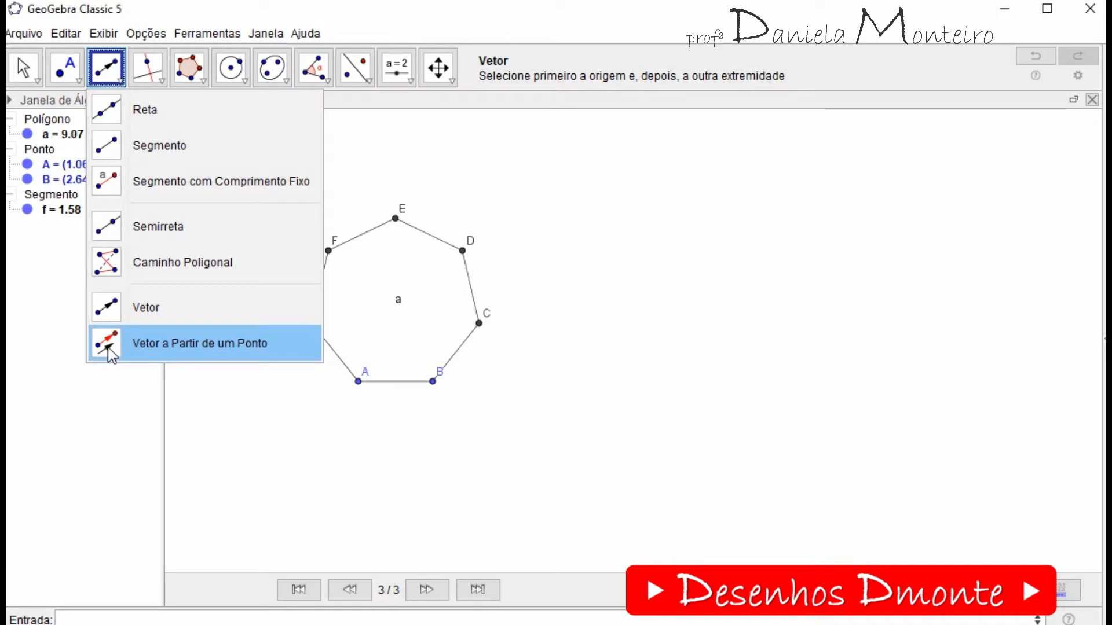
{"action": "left_click", "coordinate": [107, 312]}
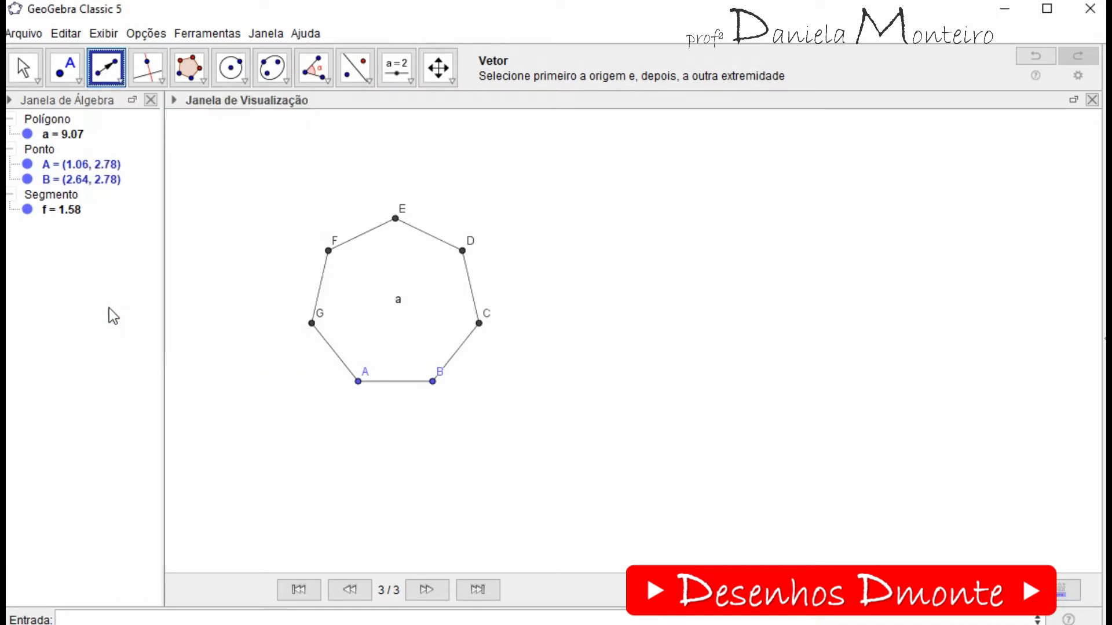
{"action": "left_click", "coordinate": [479, 323]}
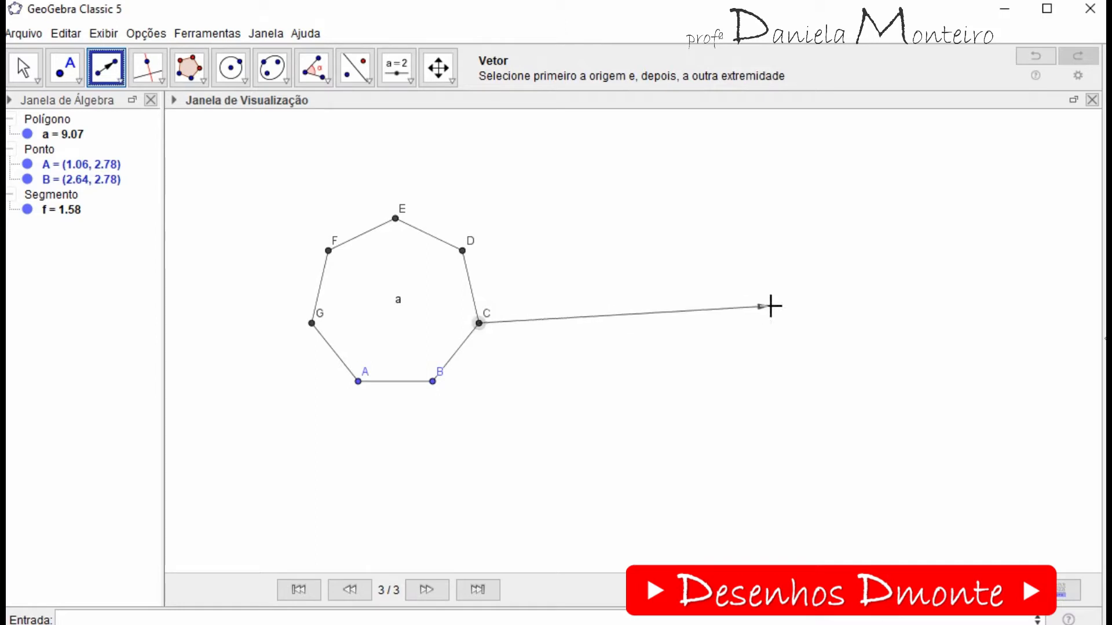
{"action": "left_click", "coordinate": [825, 269]}
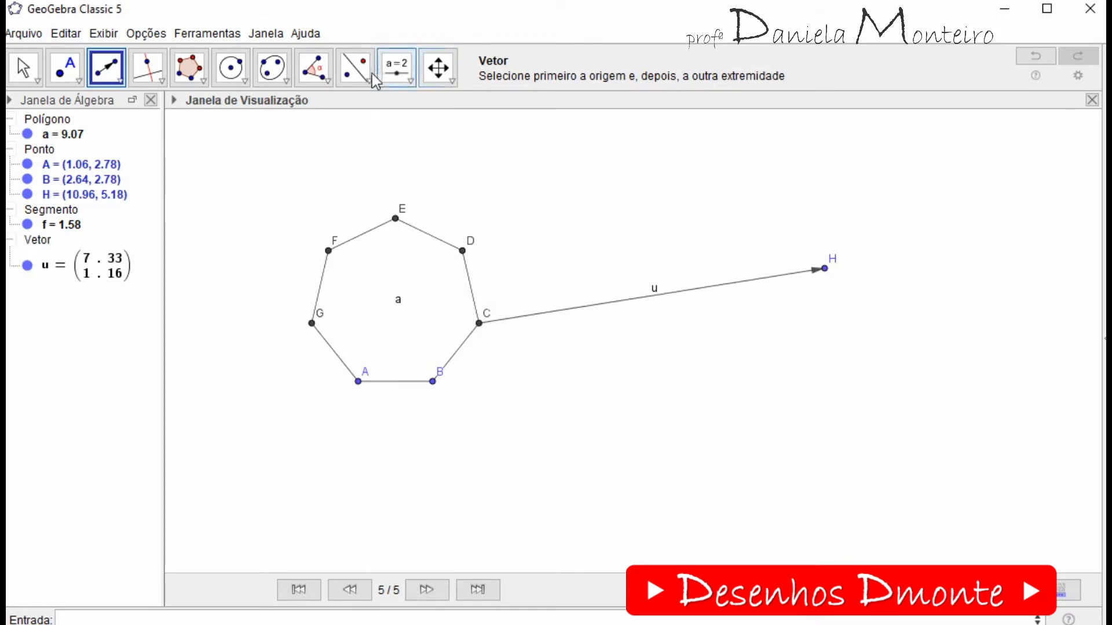
Translate heptagon a by vector u and move the vector's endpoint H to about (10.54, 5.34).
{"action": "left_click", "coordinate": [369, 78]}
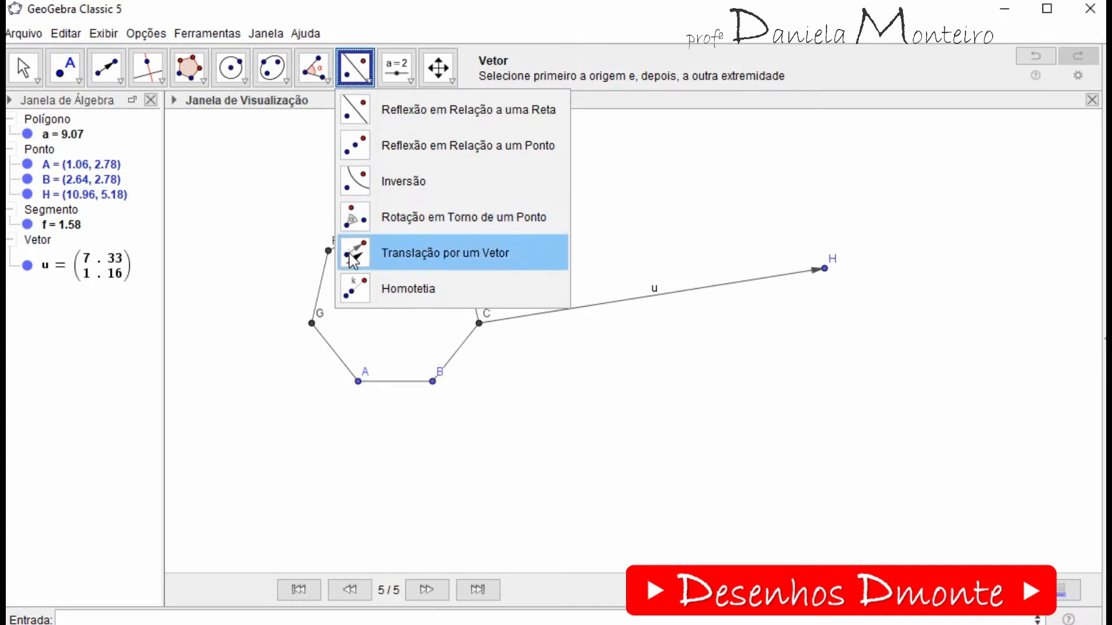
{"action": "left_click", "coordinate": [380, 256]}
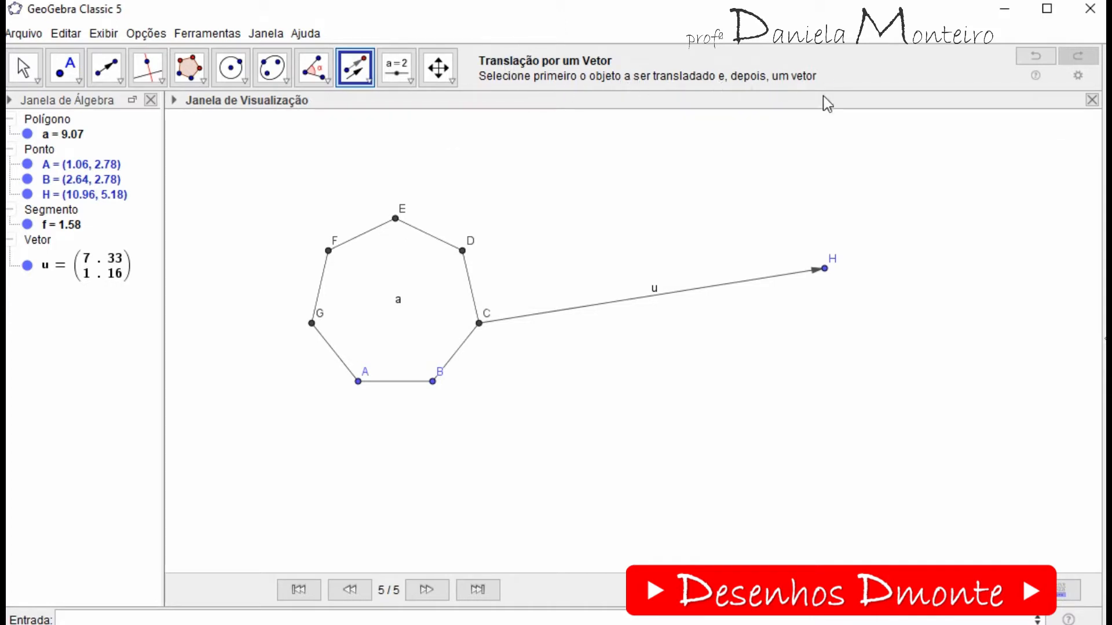
{"action": "left_click", "coordinate": [376, 230]}
{"action": "left_click", "coordinate": [572, 309]}
{"action": "key", "text": "ctrl+z"}
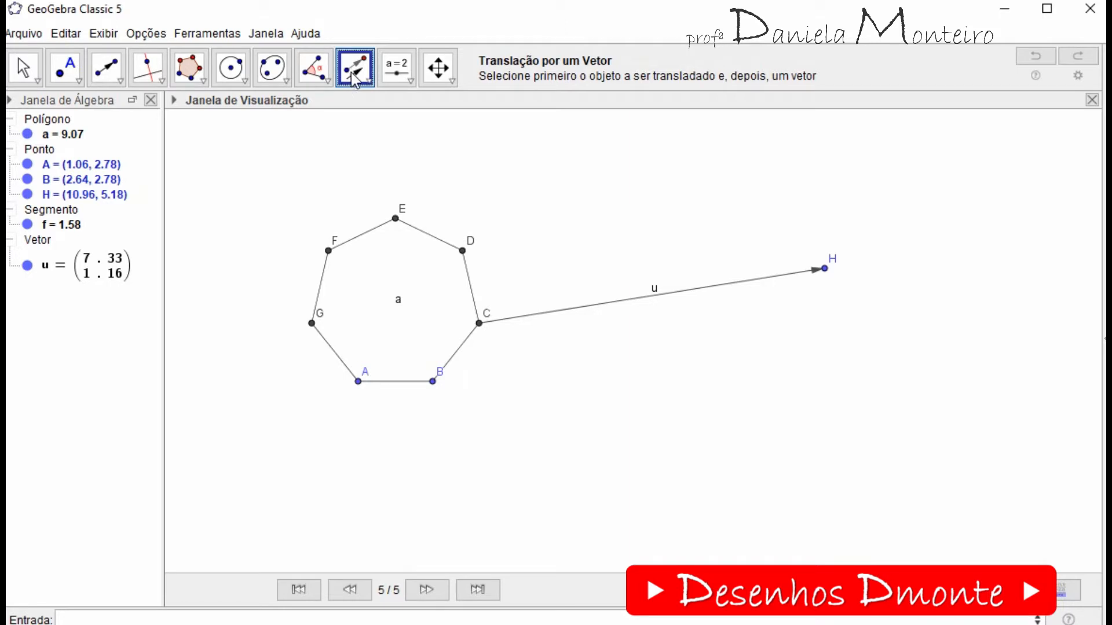
{"action": "left_click", "coordinate": [69, 137]}
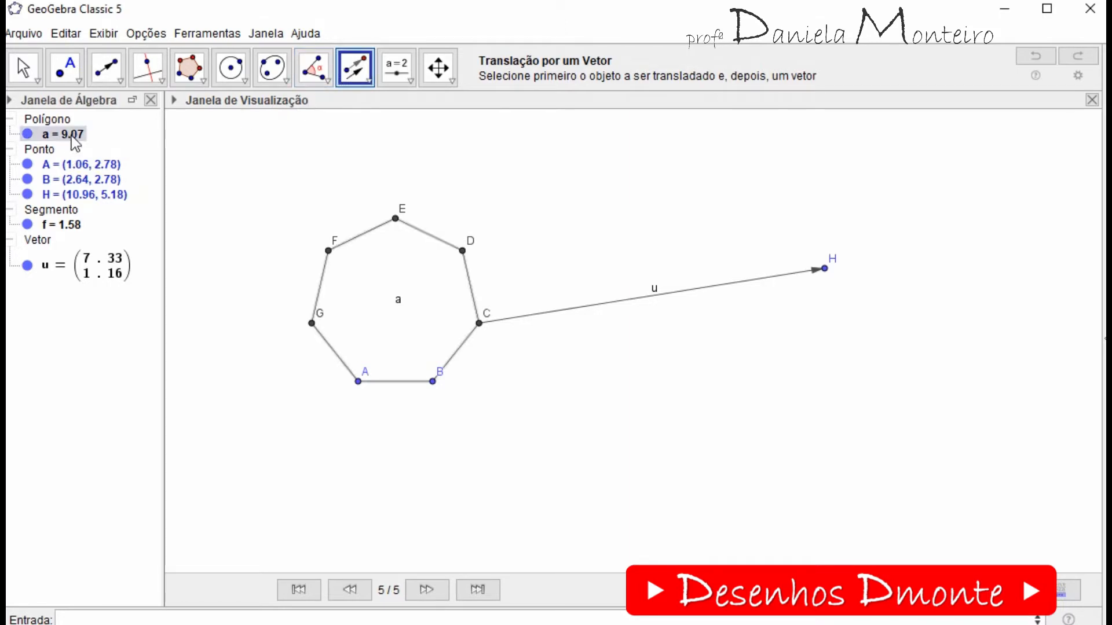
{"action": "left_click", "coordinate": [557, 311]}
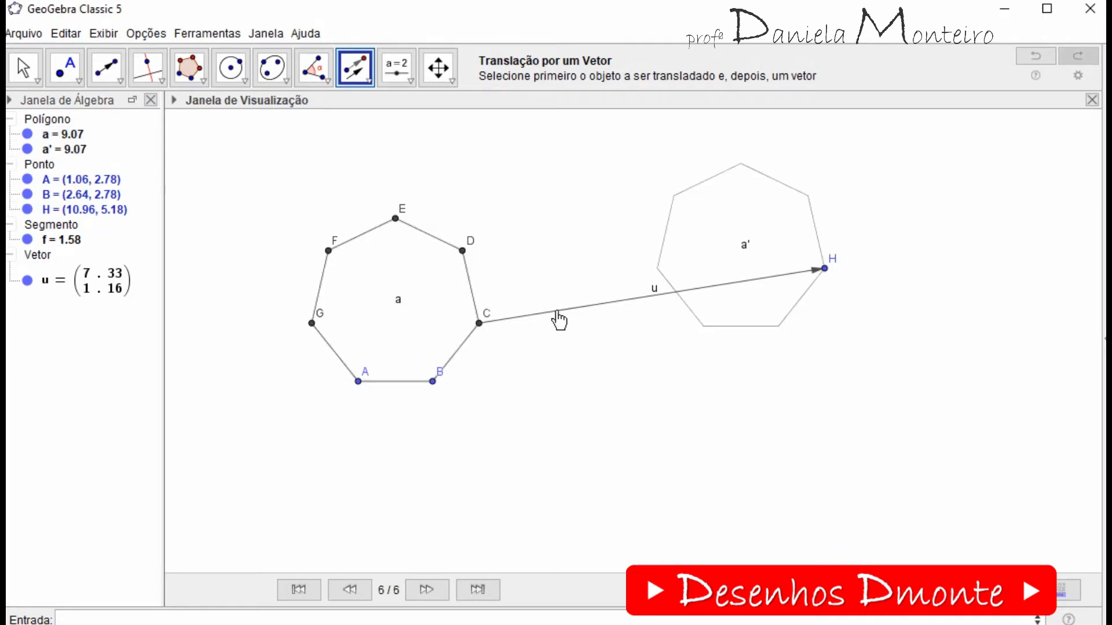
{"action": "key", "text": "Escape"}
{"action": "mouse_move", "coordinate": [825, 269]}
{"action": "left_mouse_down"}
{"action": "mouse_move", "coordinate": [829, 313]}
{"action": "mouse_move", "coordinate": [803, 397]}
{"action": "mouse_move", "coordinate": [674, 463]}
{"action": "mouse_move", "coordinate": [602, 462]}
{"action": "mouse_move", "coordinate": [796, 441]}
{"action": "mouse_move", "coordinate": [968, 213]}
{"action": "mouse_move", "coordinate": [973, 347]}
{"action": "mouse_move", "coordinate": [888, 521]}
{"action": "mouse_move", "coordinate": [958, 339]}
{"action": "mouse_move", "coordinate": [955, 256]}
{"action": "mouse_move", "coordinate": [821, 224]}
{"action": "mouse_move", "coordinate": [670, 221]}
{"action": "mouse_move", "coordinate": [930, 313]}
{"action": "mouse_move", "coordinate": [749, 551]}
{"action": "mouse_move", "coordinate": [161, 501]}
{"action": "mouse_move", "coordinate": [215, 173]}
{"action": "mouse_move", "coordinate": [499, 152]}
{"action": "mouse_move", "coordinate": [790, 353]}
{"action": "mouse_move", "coordinate": [846, 467]}
{"action": "mouse_move", "coordinate": [880, 360]}
{"action": "mouse_move", "coordinate": [801, 267]}
{"action": "mouse_move", "coordinate": [806, 259]}
{"action": "mouse_move", "coordinate": [807, 271]}
{"action": "left_mouse_up"}
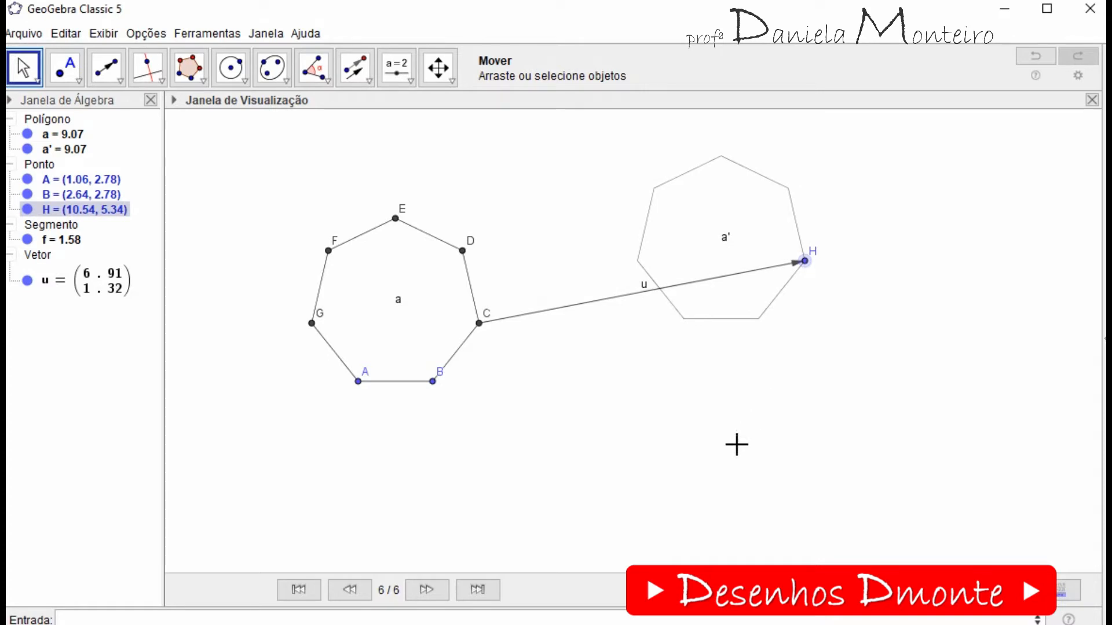
Rotate heptagon a by 60° counterclockwise about vertex C and hide the rotated copy.
{"action": "left_click", "coordinate": [355, 68]}
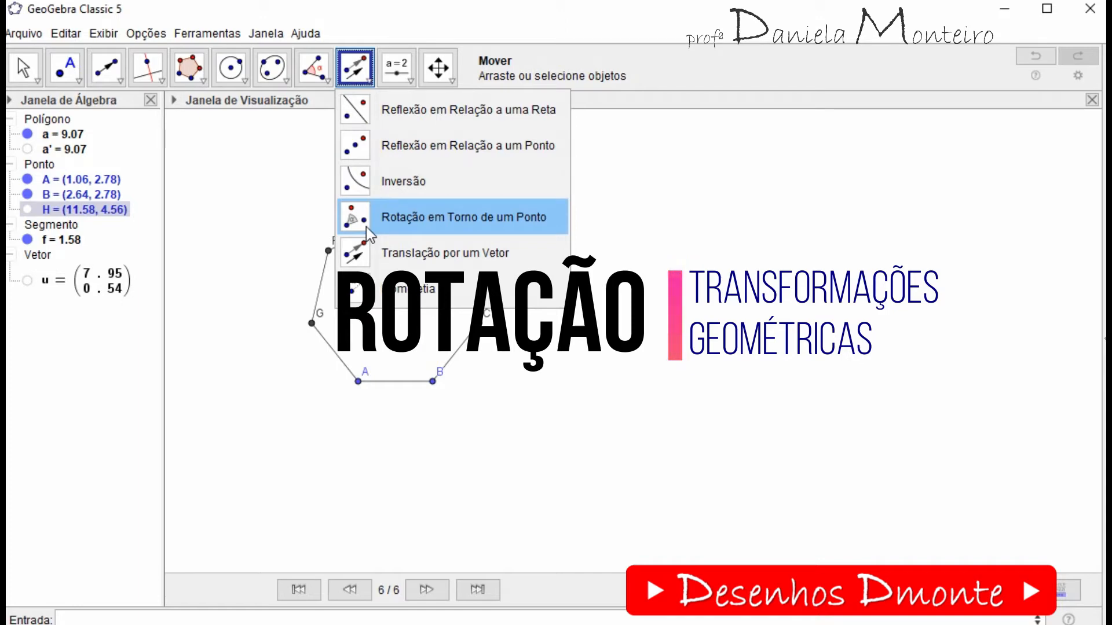
{"action": "left_click", "coordinate": [366, 227]}
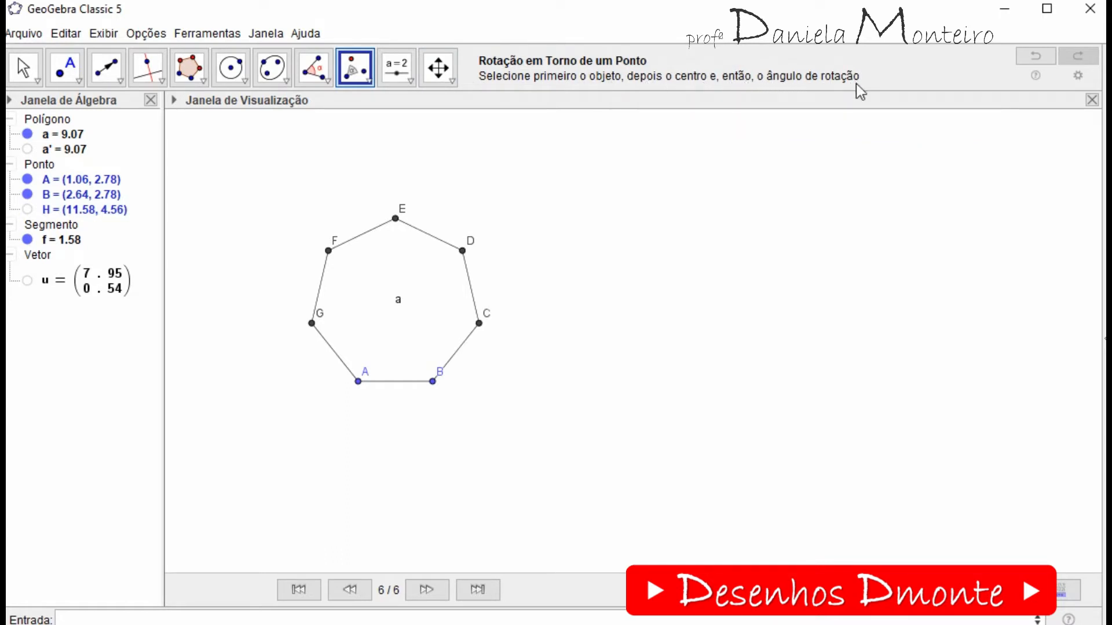
{"action": "left_click", "coordinate": [58, 136]}
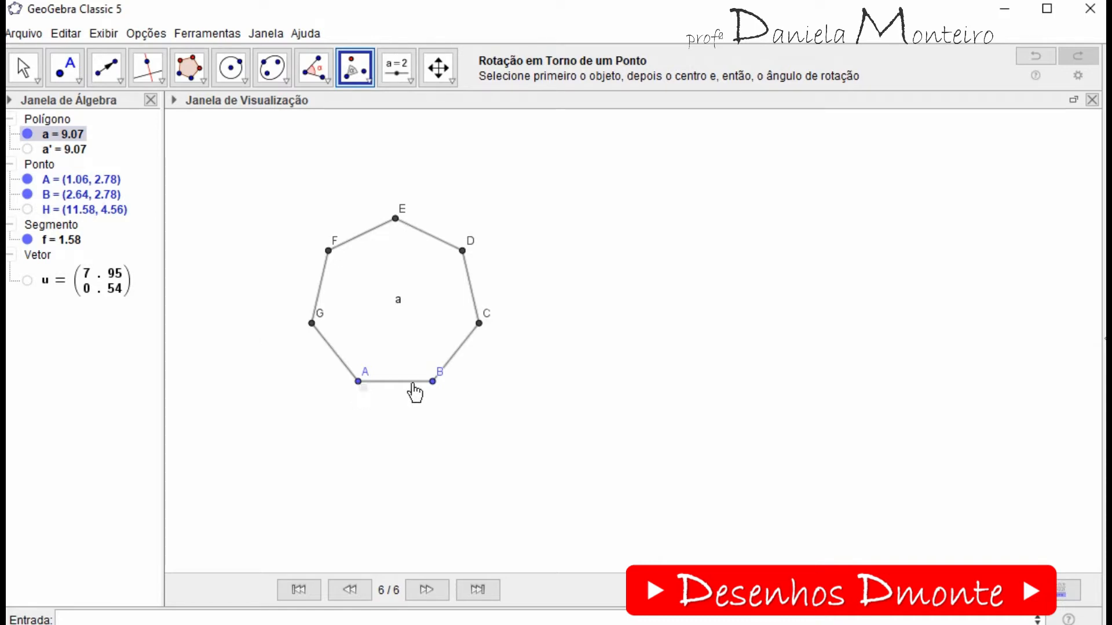
{"action": "left_click", "coordinate": [478, 316]}
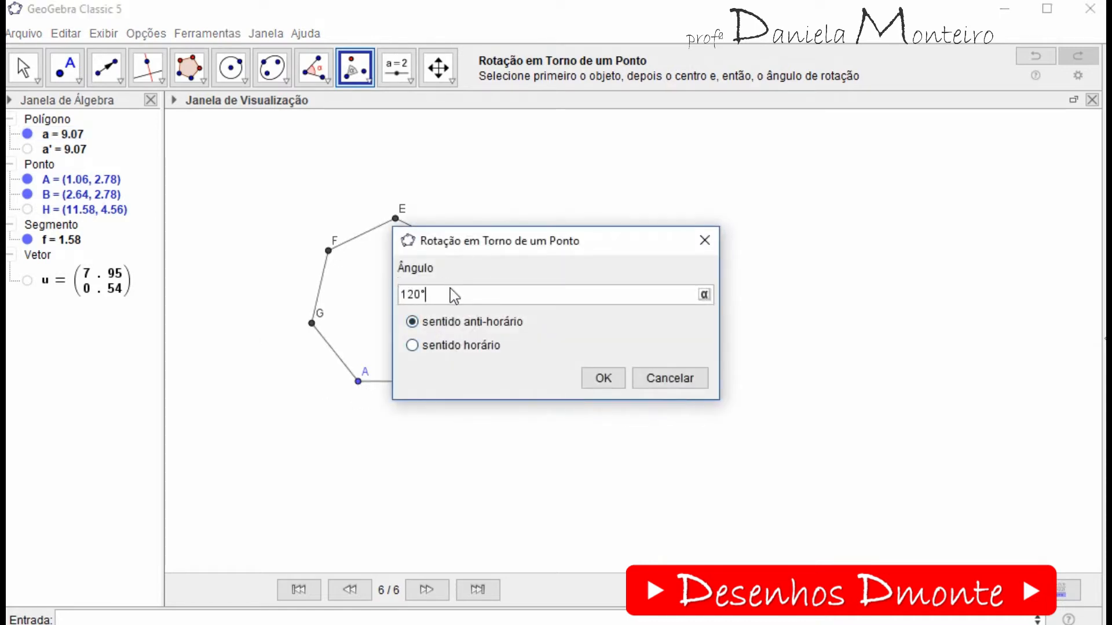
{"action": "left_click_drag", "start_coordinate": [453, 289], "coordinate": [288, 288]}
{"action": "type", "text": "6"}
{"action": "left_click", "coordinate": [602, 378]}
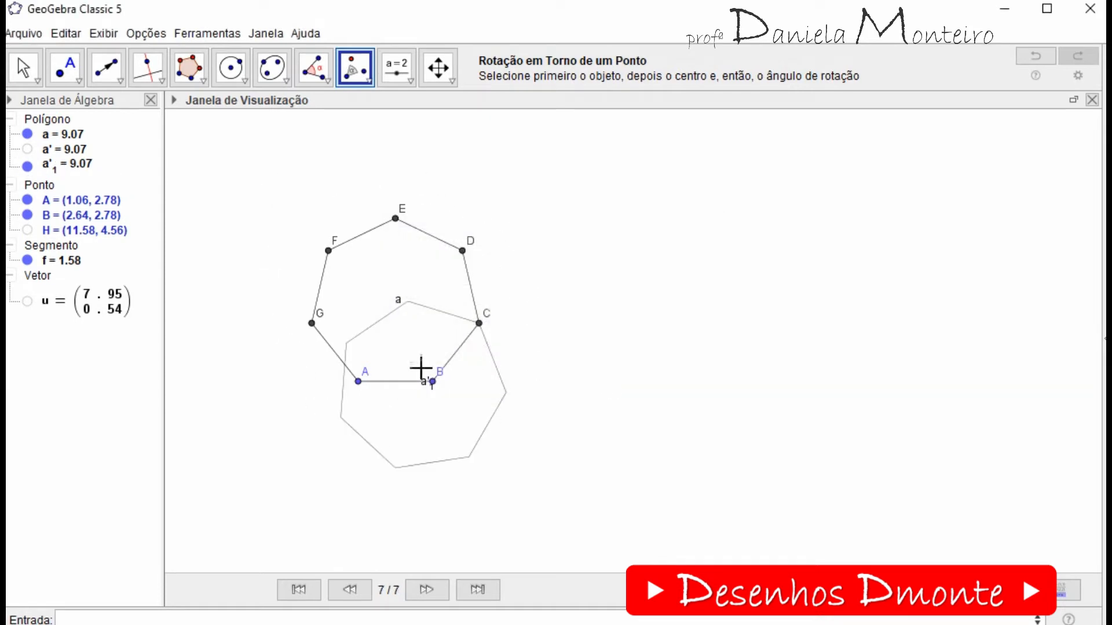
{"action": "left_click", "coordinate": [27, 166]}
{"action": "left_click", "coordinate": [27, 166]}
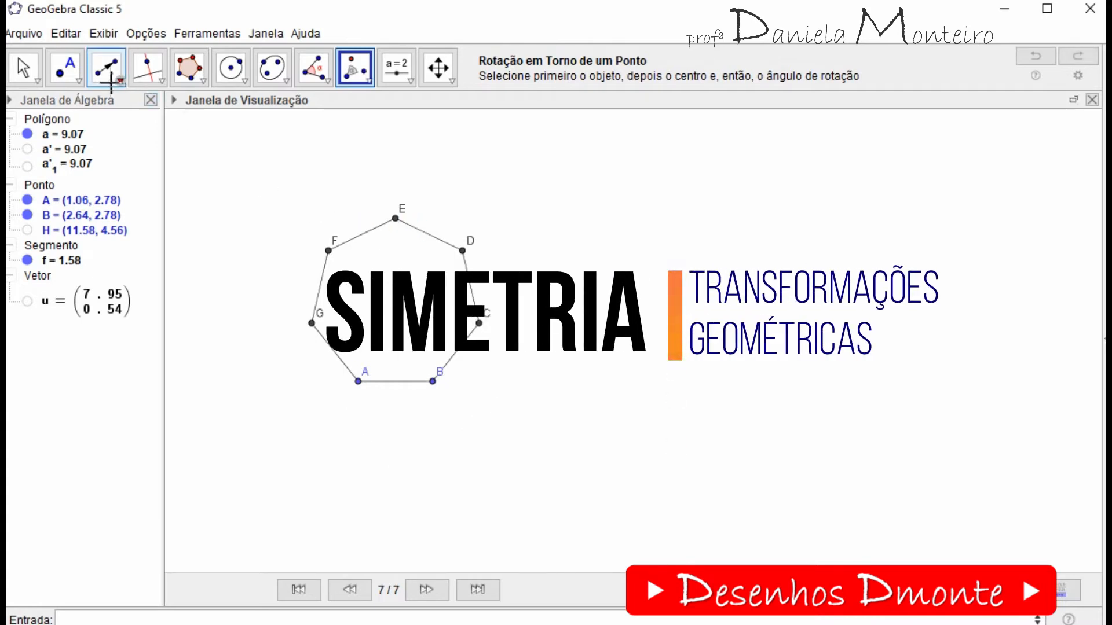
Draw a nearly vertical line beside the heptagon through points at about (6.12, 7.14) and (6.2, 1.14).
{"action": "left_click", "coordinate": [120, 80]}
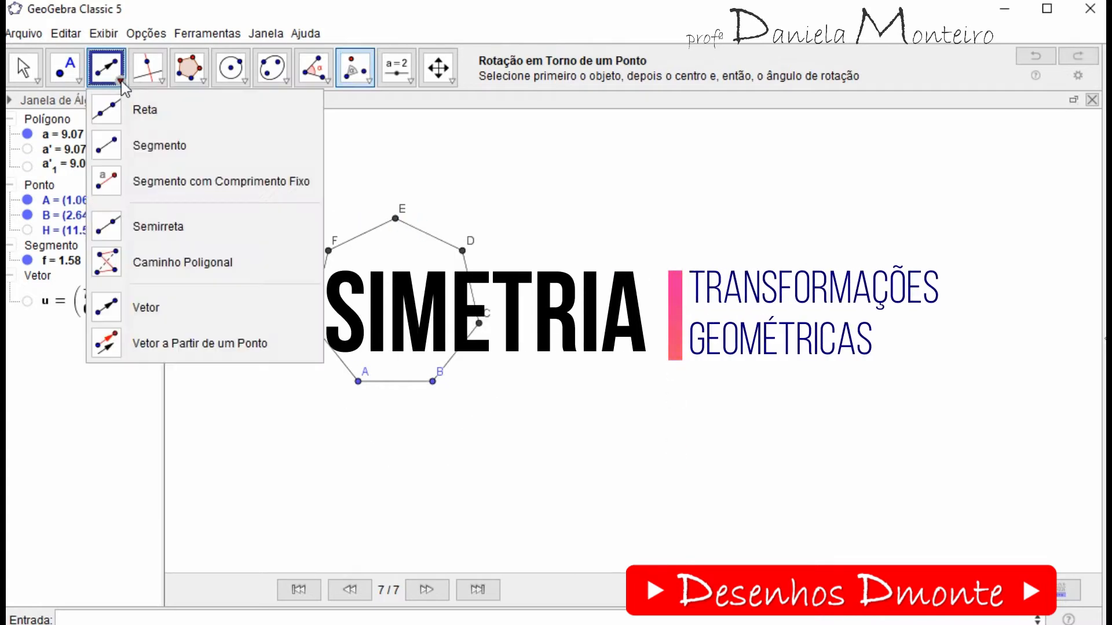
{"action": "left_click", "coordinate": [115, 110]}
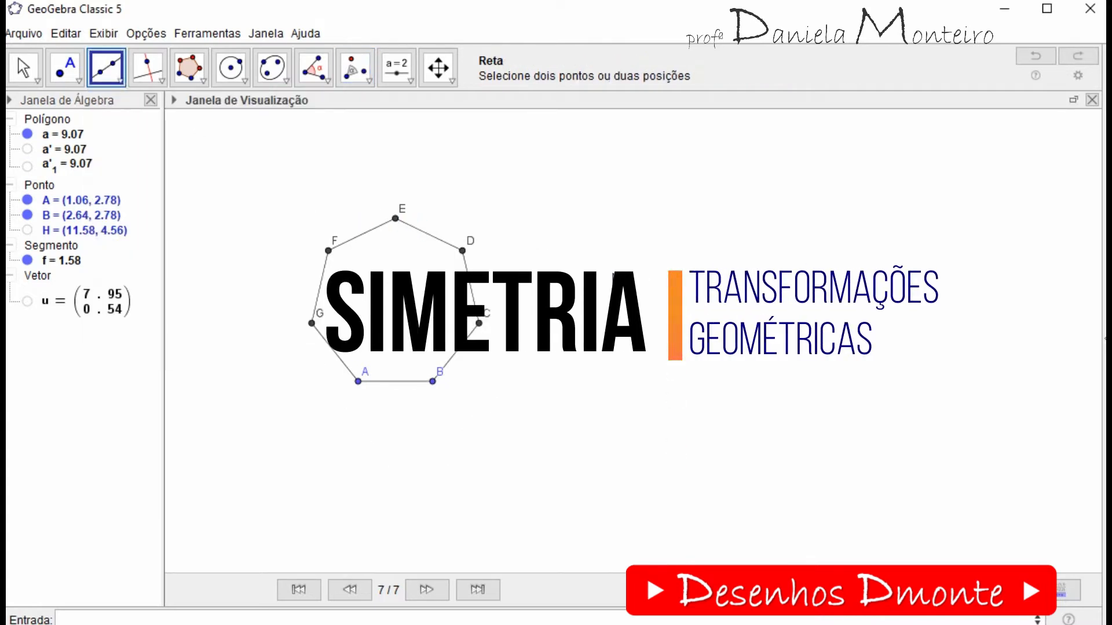
{"action": "left_click", "coordinate": [596, 176]}
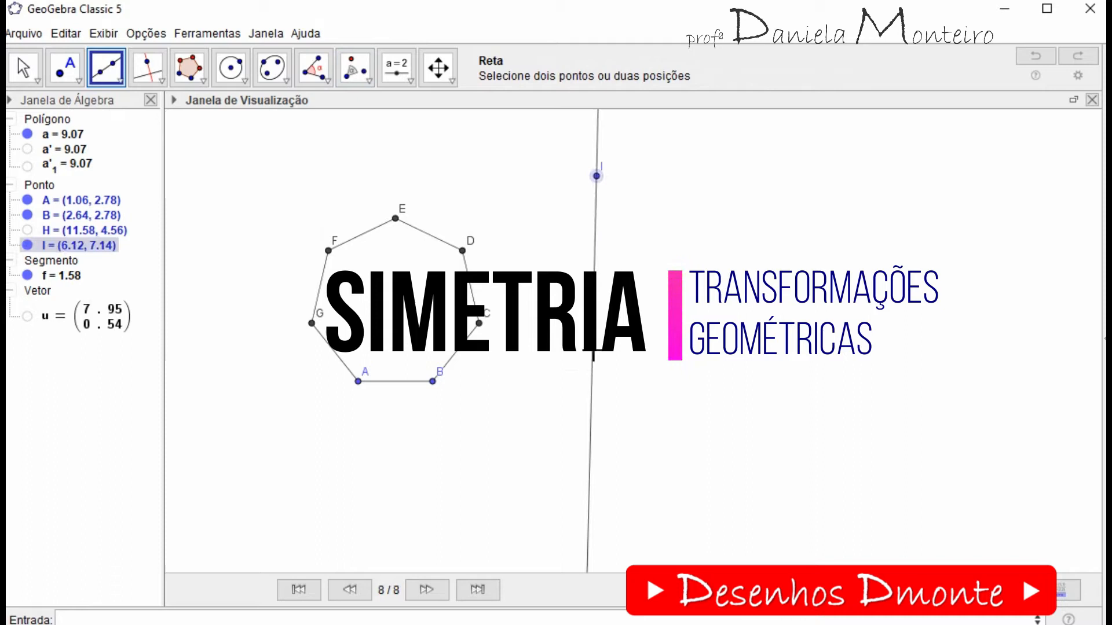
{"action": "left_click", "coordinate": [600, 459]}
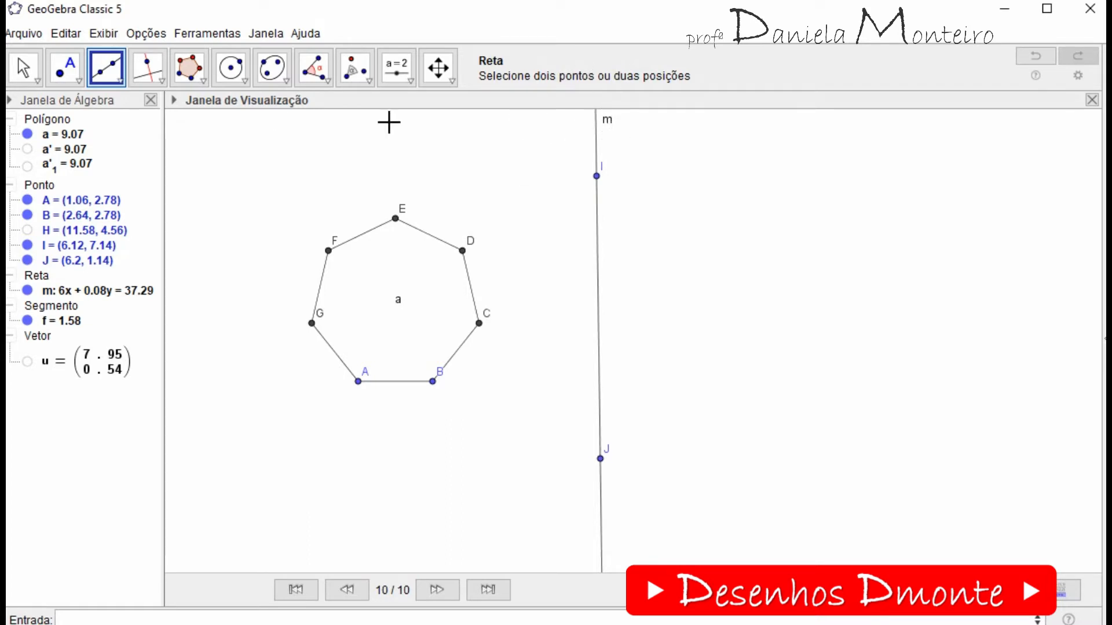
Change the line style of line m to dash-dot.
{"action": "left_click", "coordinate": [23, 68]}
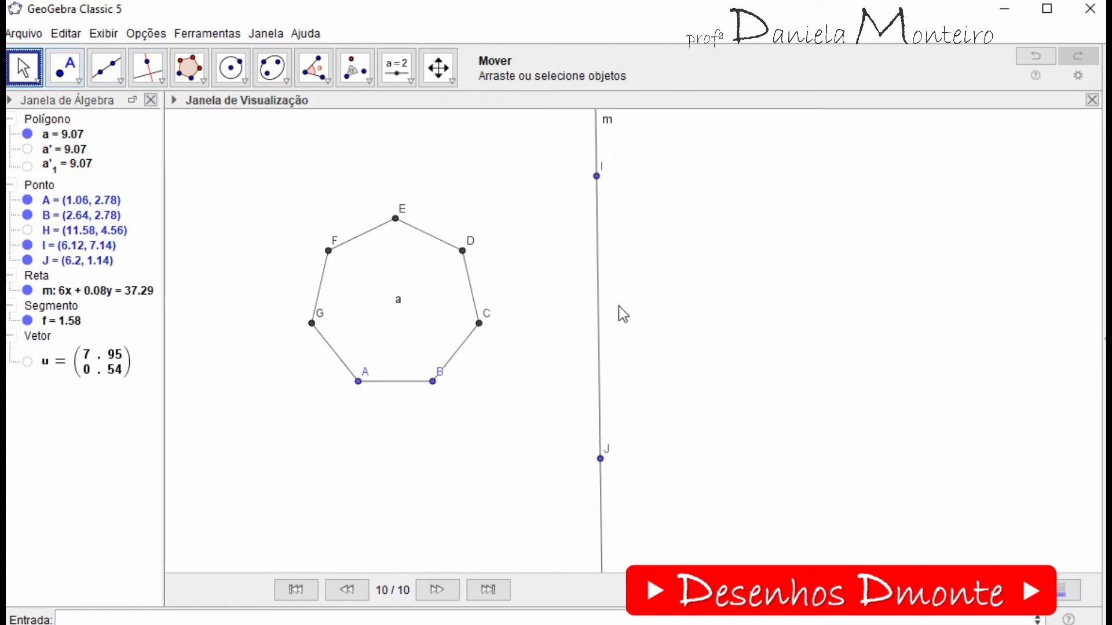
{"action": "left_click", "coordinate": [600, 316]}
{"action": "right_click", "coordinate": [603, 318]}
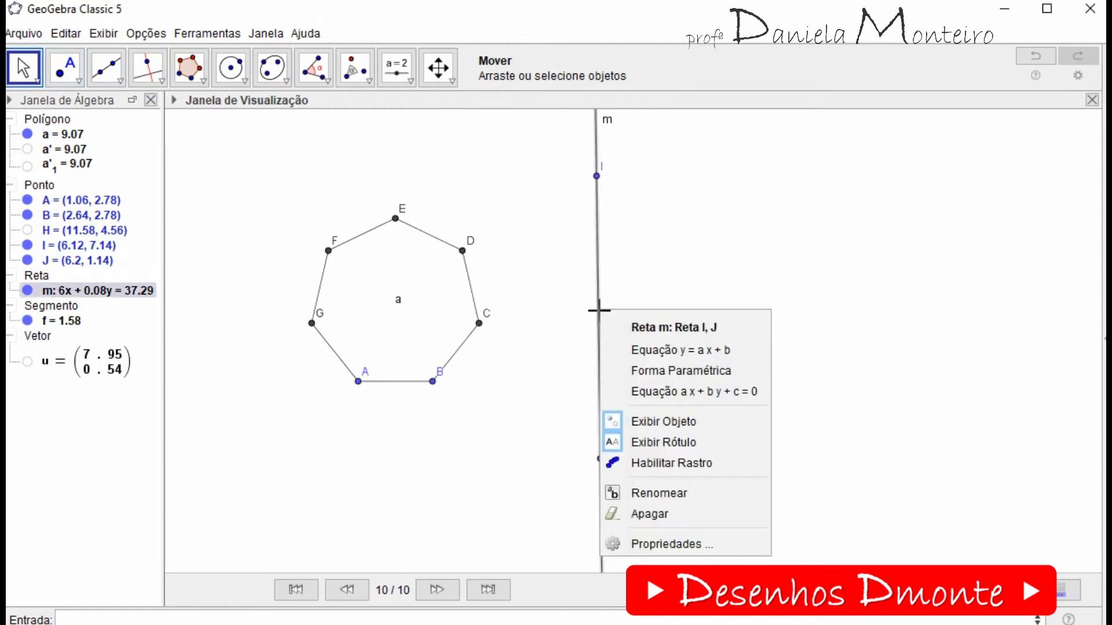
{"action": "left_click", "coordinate": [649, 542]}
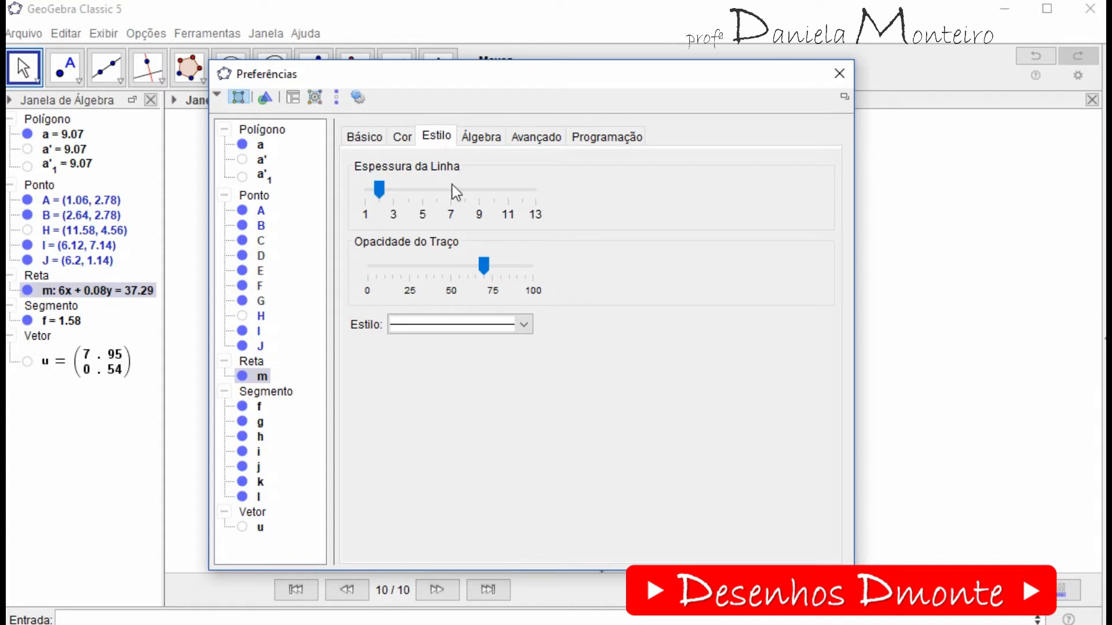
{"action": "left_click", "coordinate": [523, 326]}
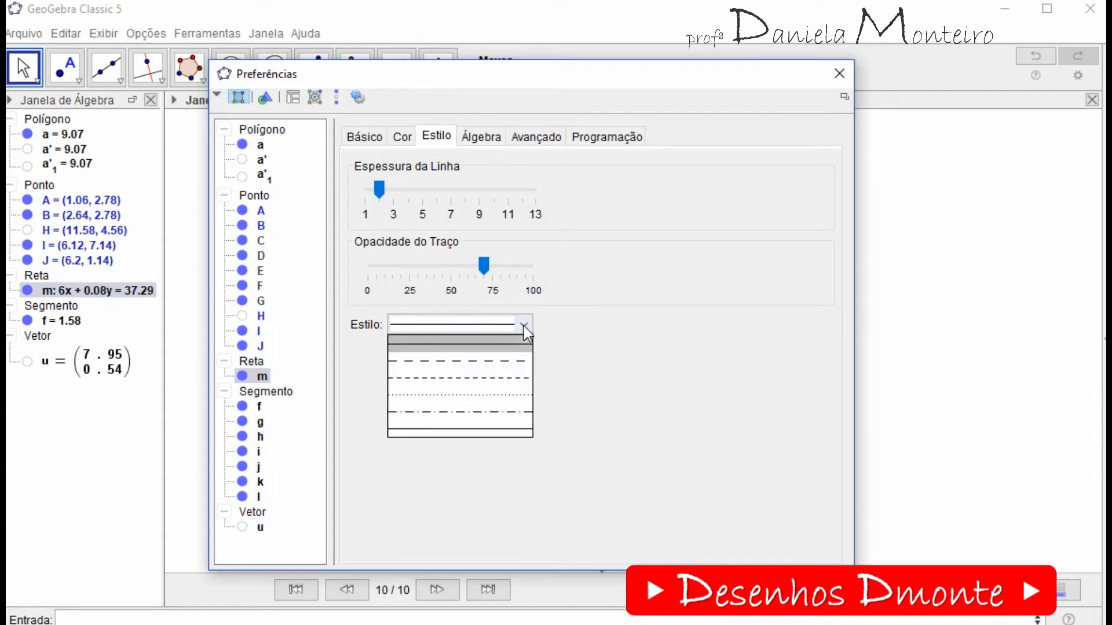
{"action": "left_click", "coordinate": [483, 418]}
{"action": "left_click", "coordinate": [839, 74]}
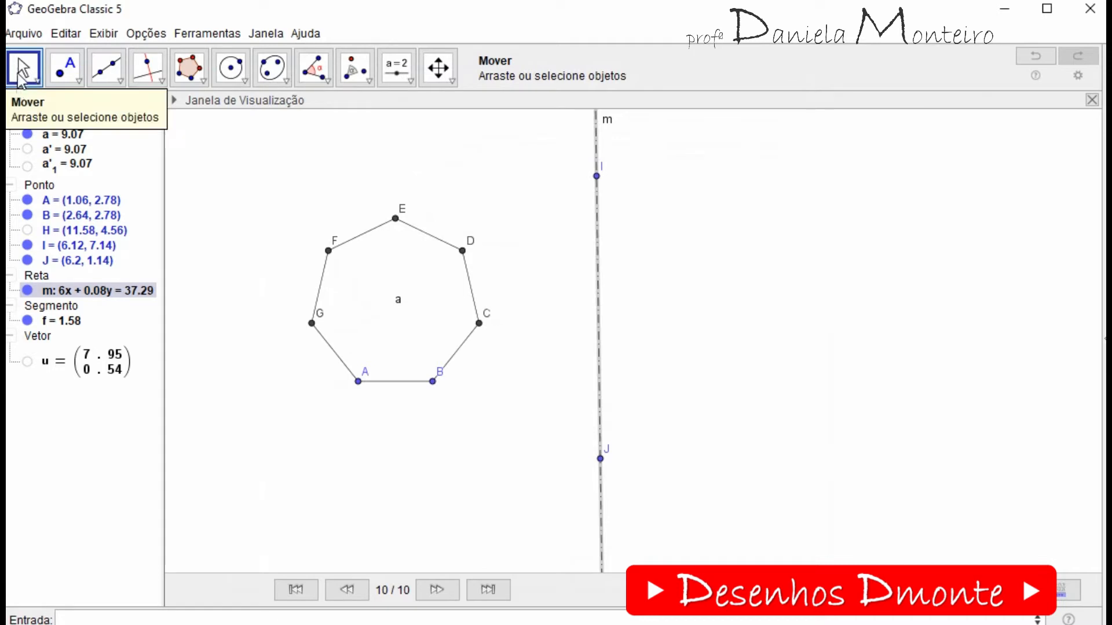
{"action": "left_click", "coordinate": [314, 177]}
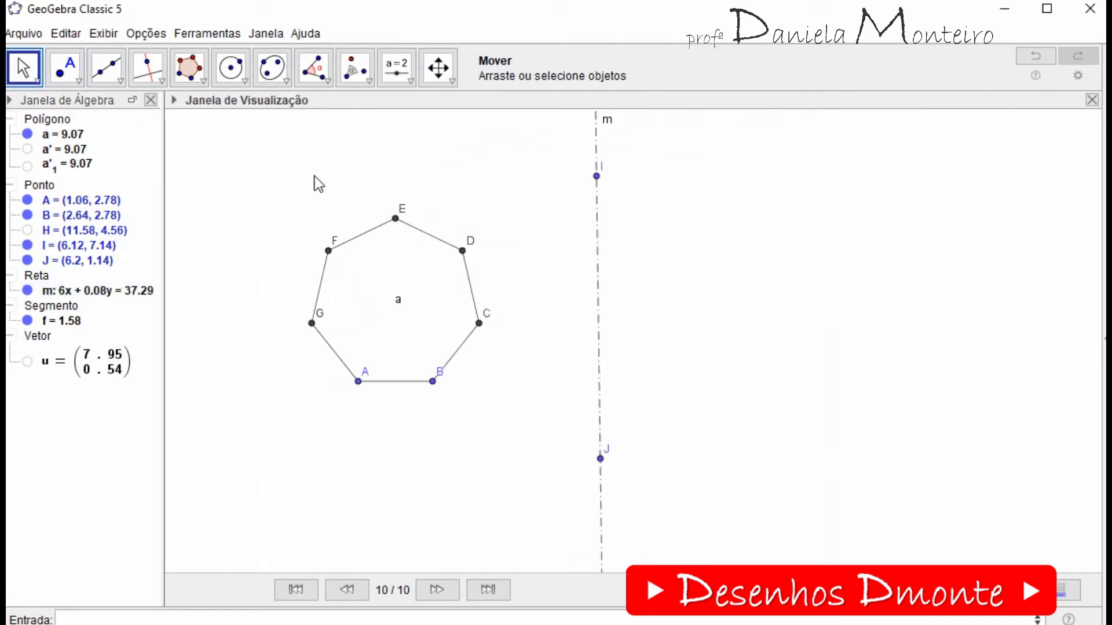
Reflect heptagon a across line m.
{"action": "left_click", "coordinate": [368, 82]}
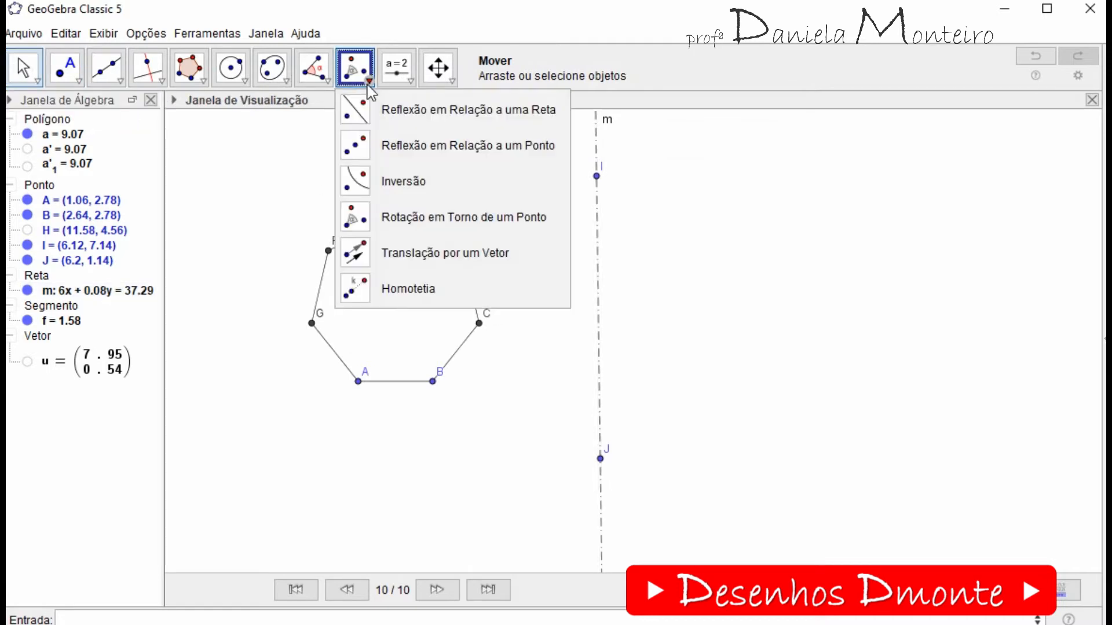
{"action": "left_click", "coordinate": [426, 114]}
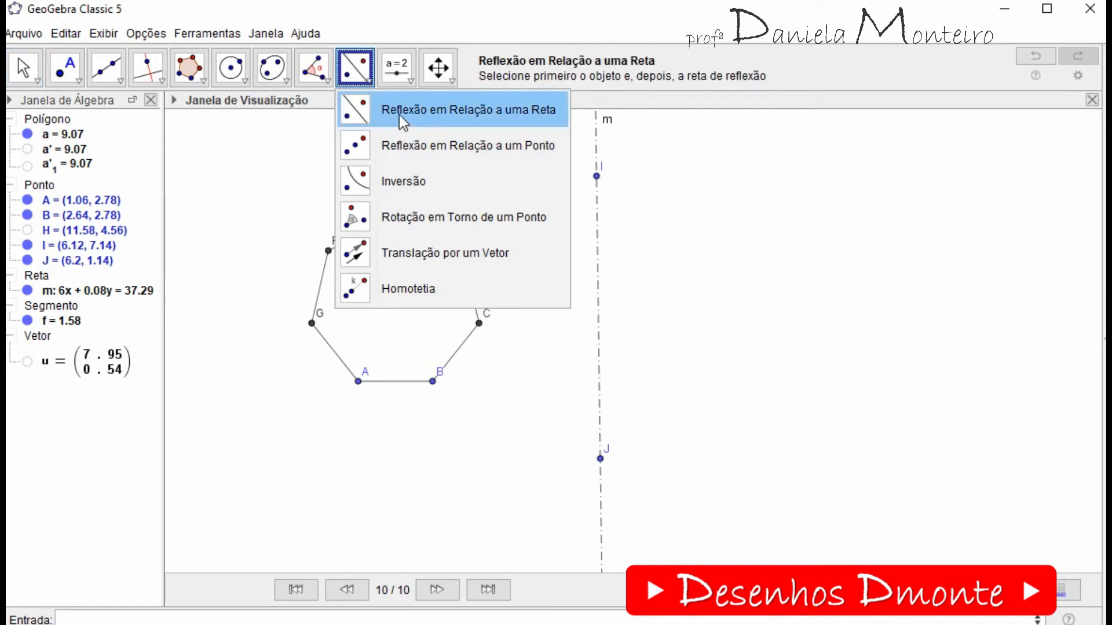
{"action": "left_click", "coordinate": [366, 114]}
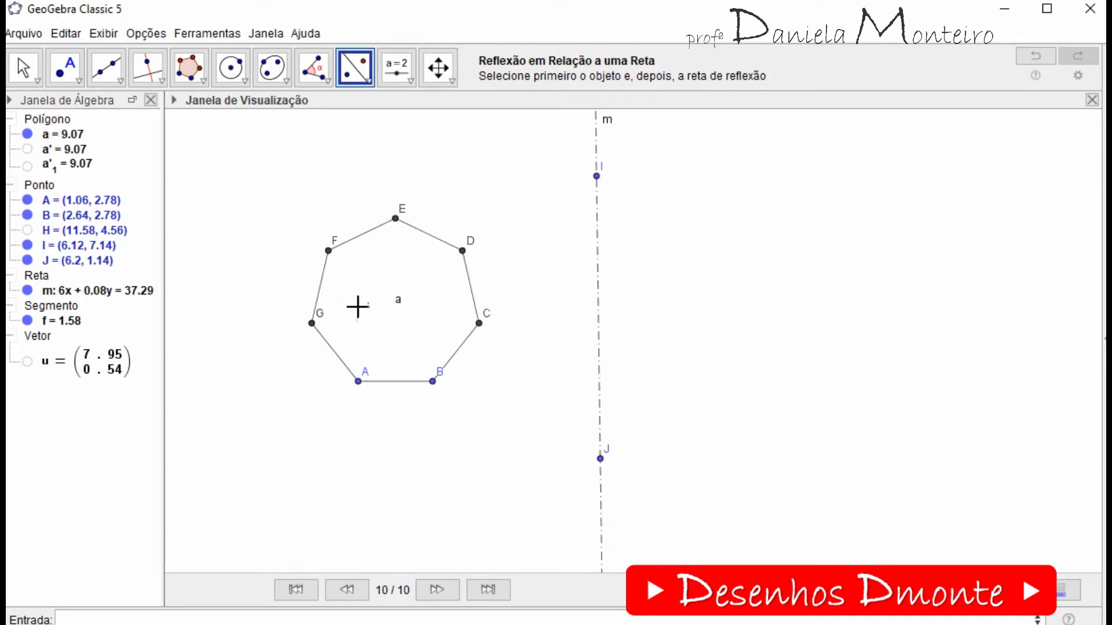
{"action": "left_click", "coordinate": [57, 134]}
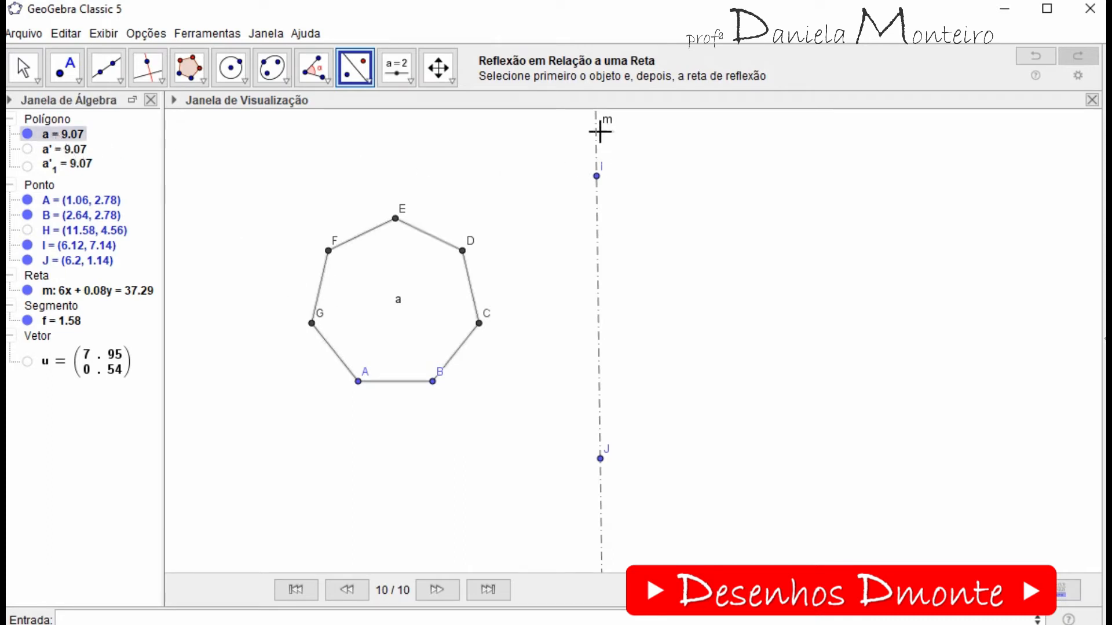
{"action": "left_click", "coordinate": [599, 282]}
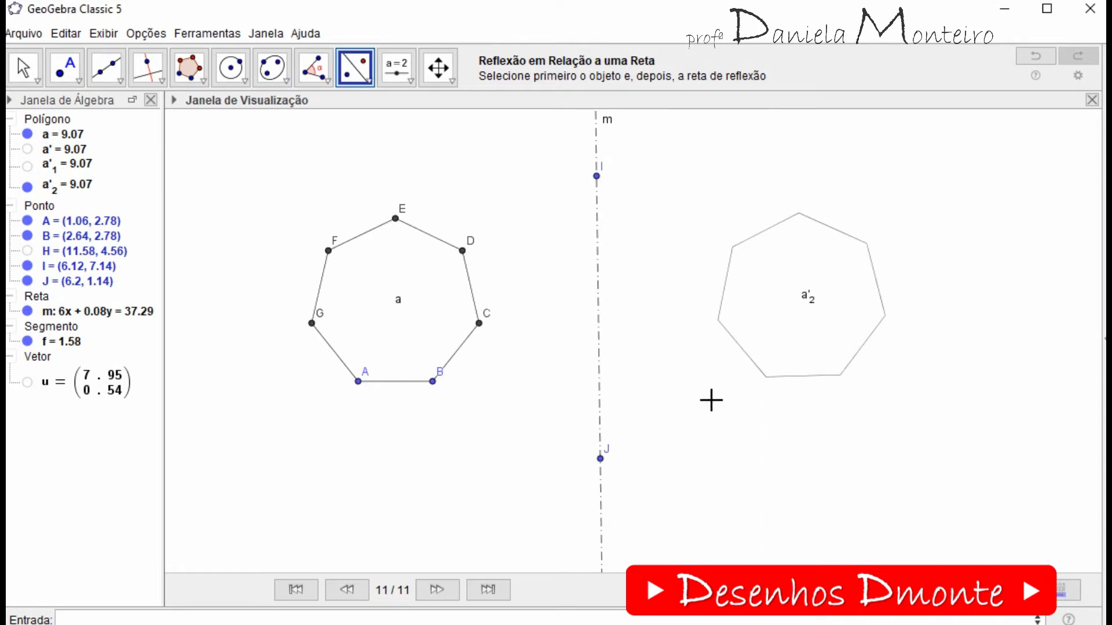
Move point J to about (0.5, 0.08) so that mirror line m runs along side BC of heptagon a.
{"action": "left_click", "coordinate": [22, 71]}
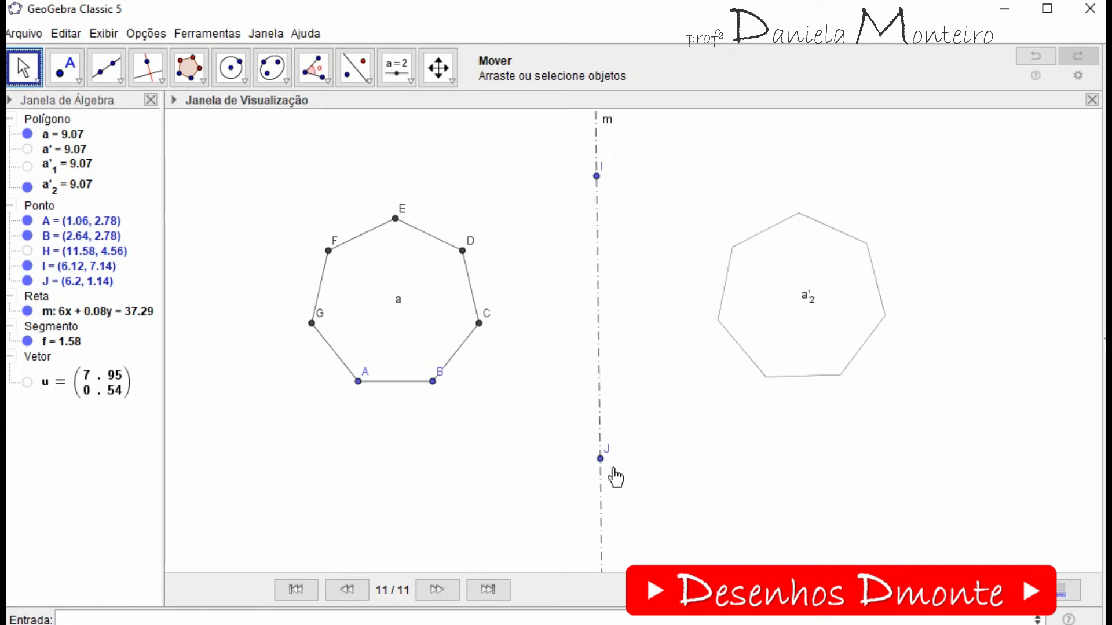
{"action": "left_click_drag", "start_coordinate": [600, 459], "coordinate": [328, 513]}
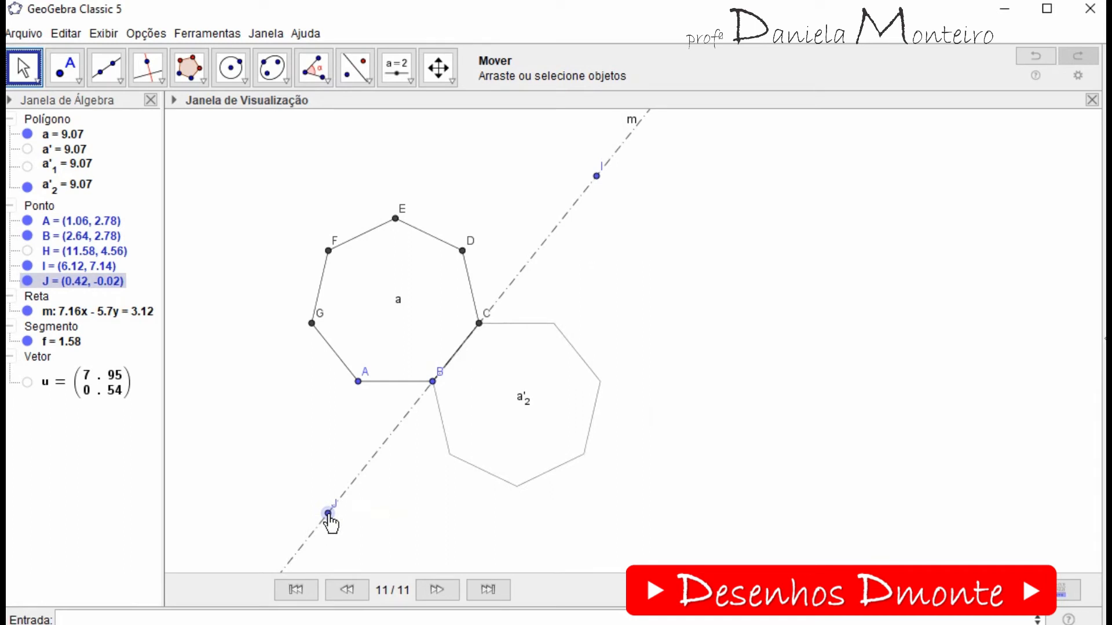
{"action": "mouse_move", "coordinate": [328, 513]}
{"action": "left_mouse_down"}
{"action": "mouse_move", "coordinate": [637, 514]}
{"action": "mouse_move", "coordinate": [385, 520]}
{"action": "mouse_move", "coordinate": [330, 508]}
{"action": "mouse_move", "coordinate": [334, 518]}
{"action": "left_mouse_up"}
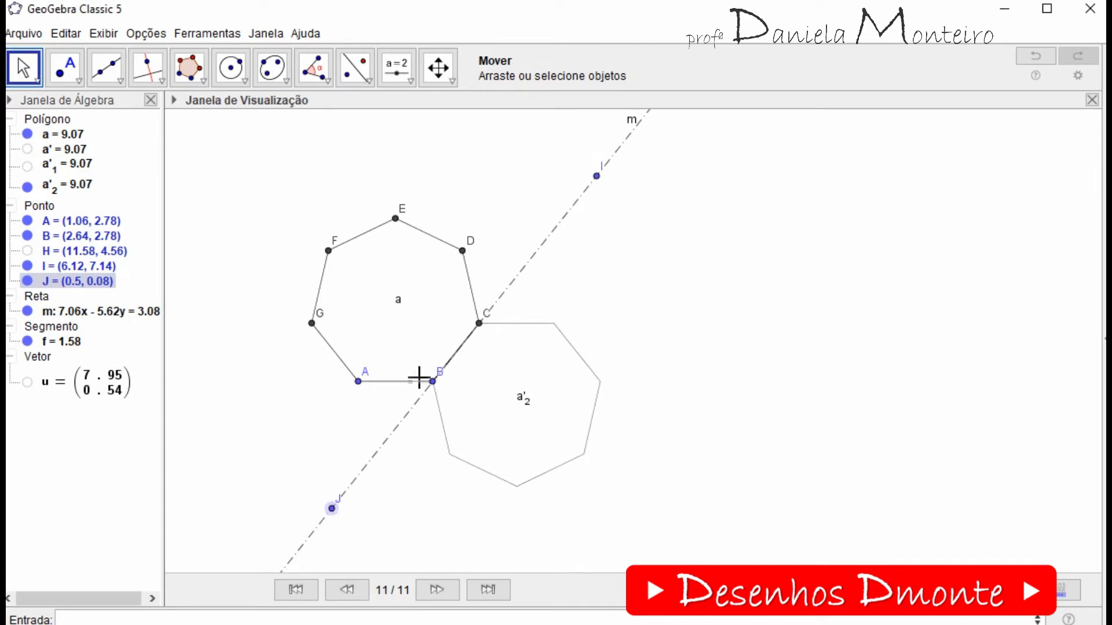
{"action": "left_click_drag", "start_coordinate": [332, 509], "coordinate": [328, 514]}
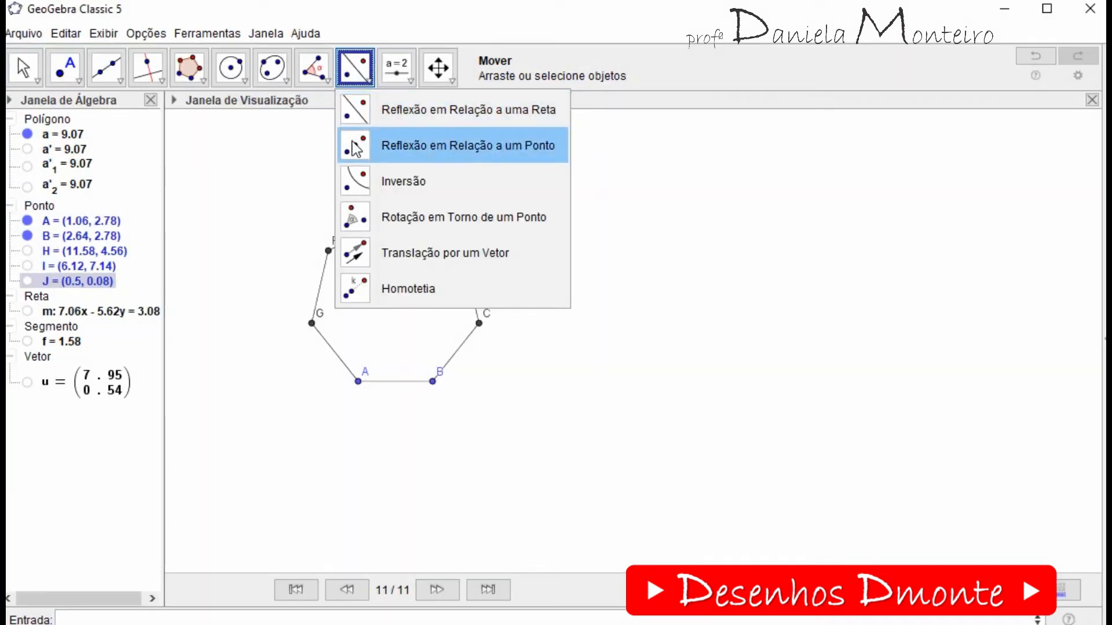
Try reflecting heptagon a about its vertex D and undo that point reflection.
{"action": "left_click", "coordinate": [367, 140]}
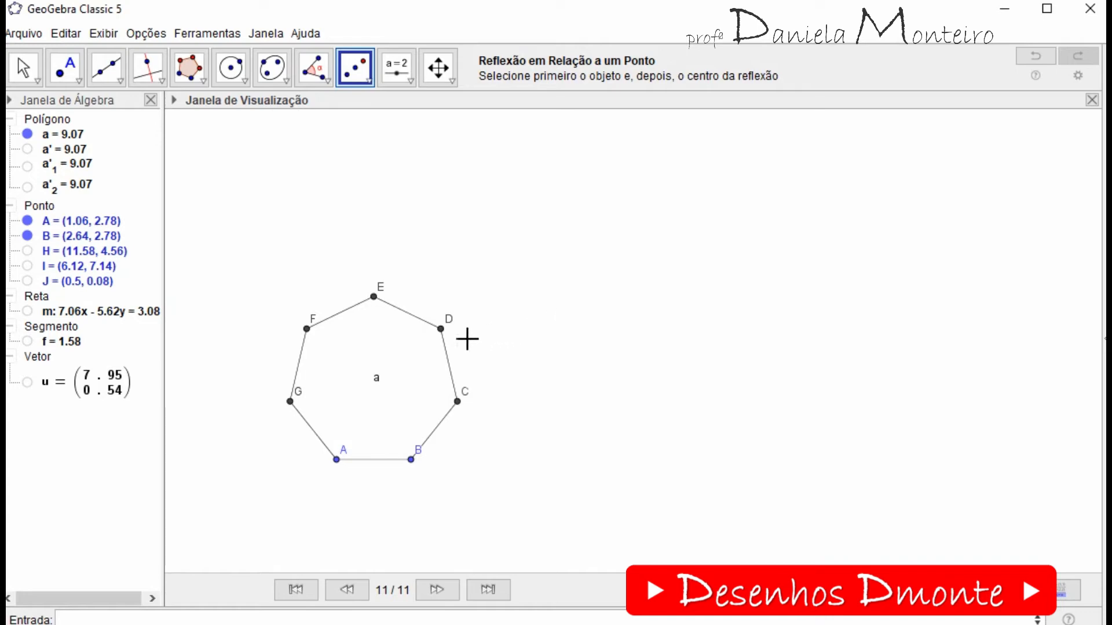
{"action": "left_click", "coordinate": [54, 135]}
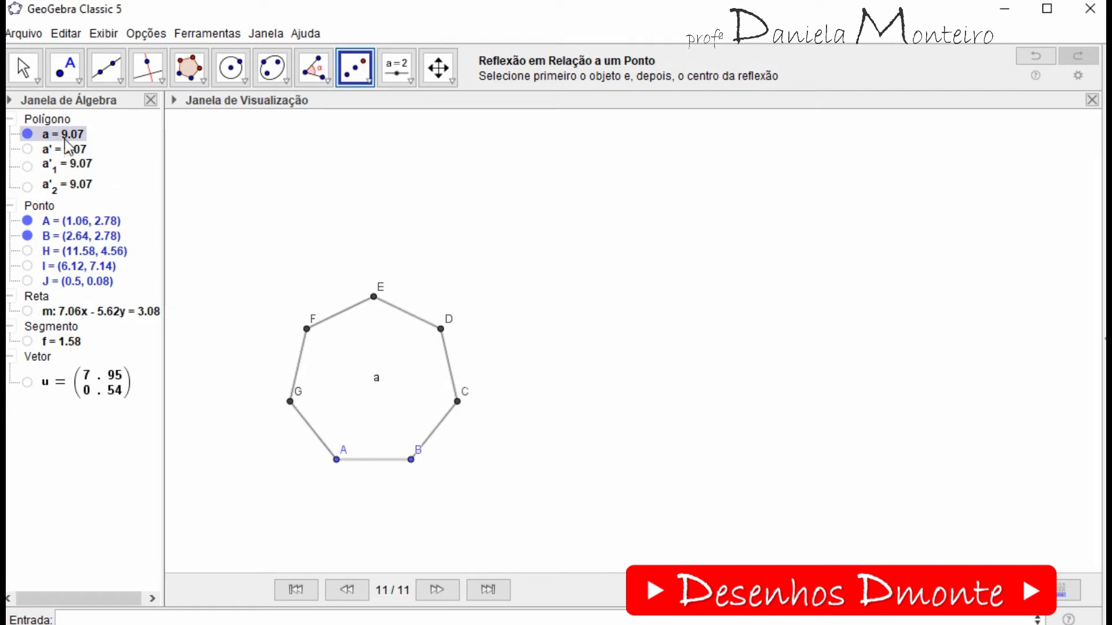
{"action": "left_click", "coordinate": [440, 329]}
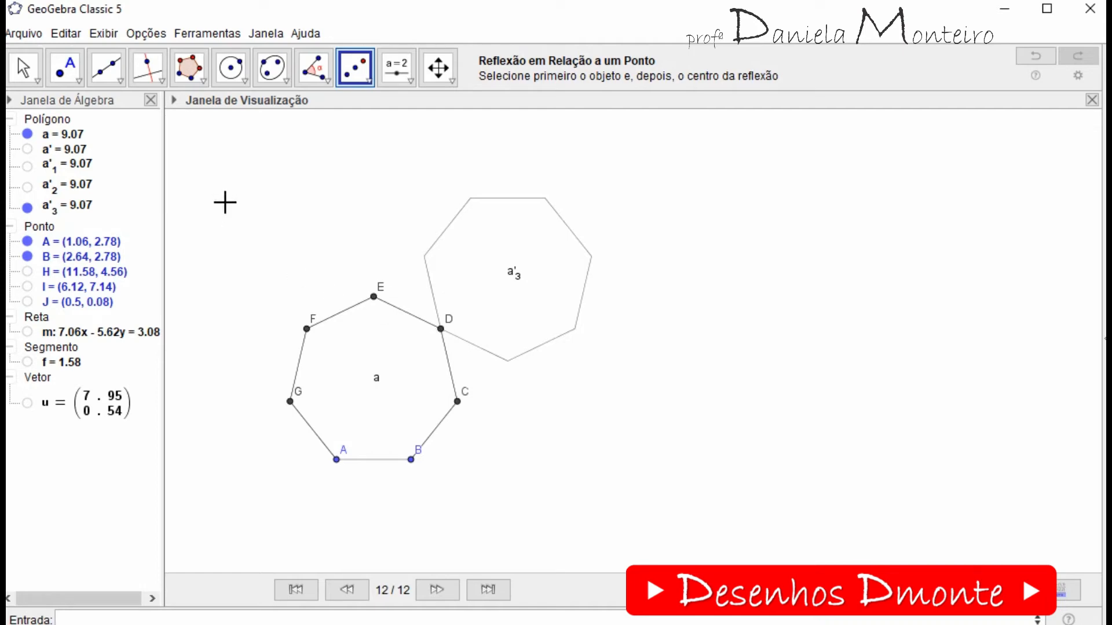
{"action": "key", "text": "ctrl+z"}
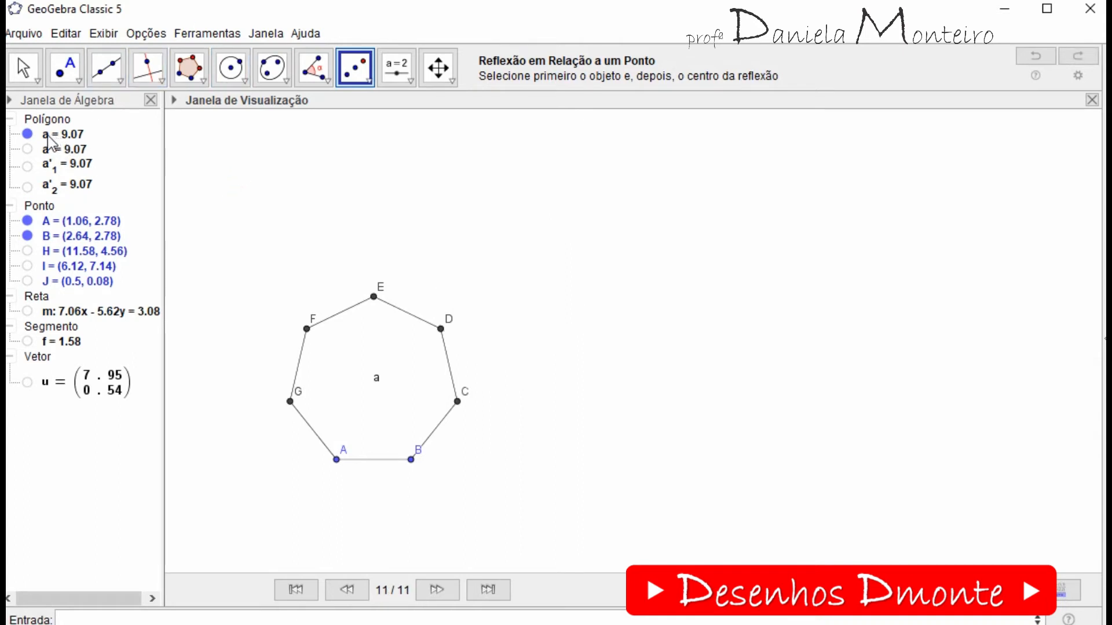
Place a free point at about (7.2, 5.58) beside heptagon a and reflect the heptagon about it.
{"action": "left_click", "coordinate": [65, 68]}
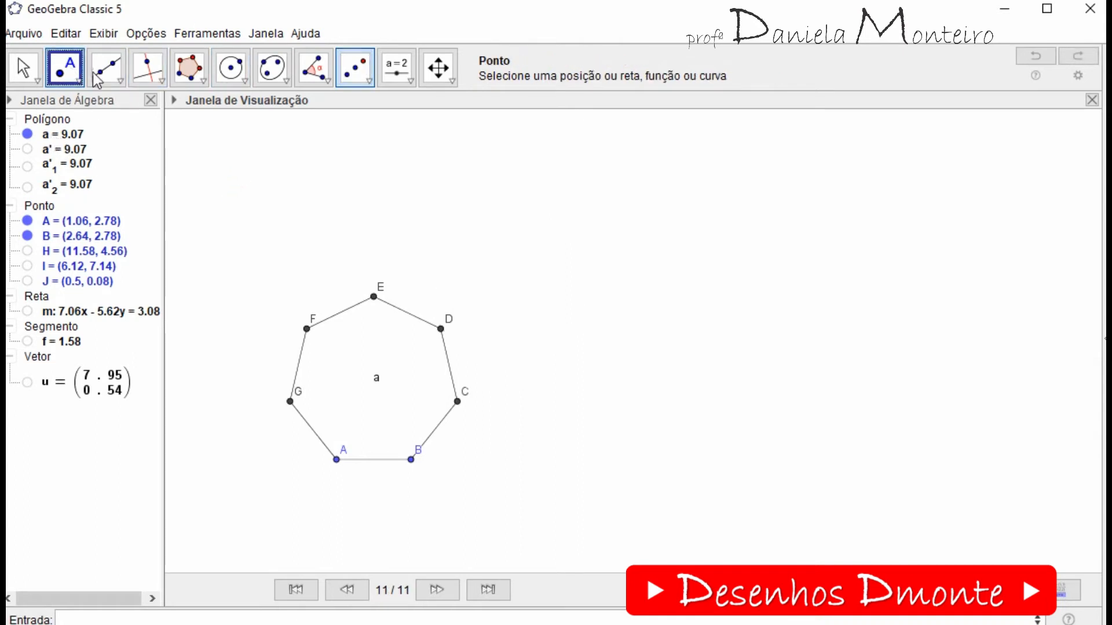
{"action": "left_click", "coordinate": [625, 328]}
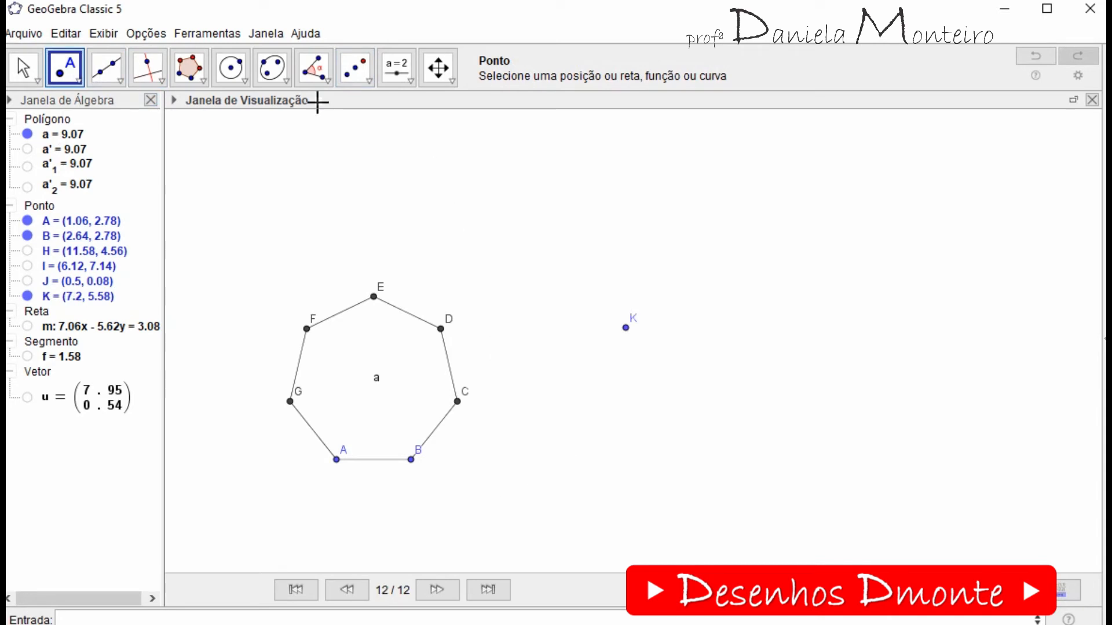
{"action": "left_click", "coordinate": [357, 74]}
{"action": "left_click", "coordinate": [358, 74]}
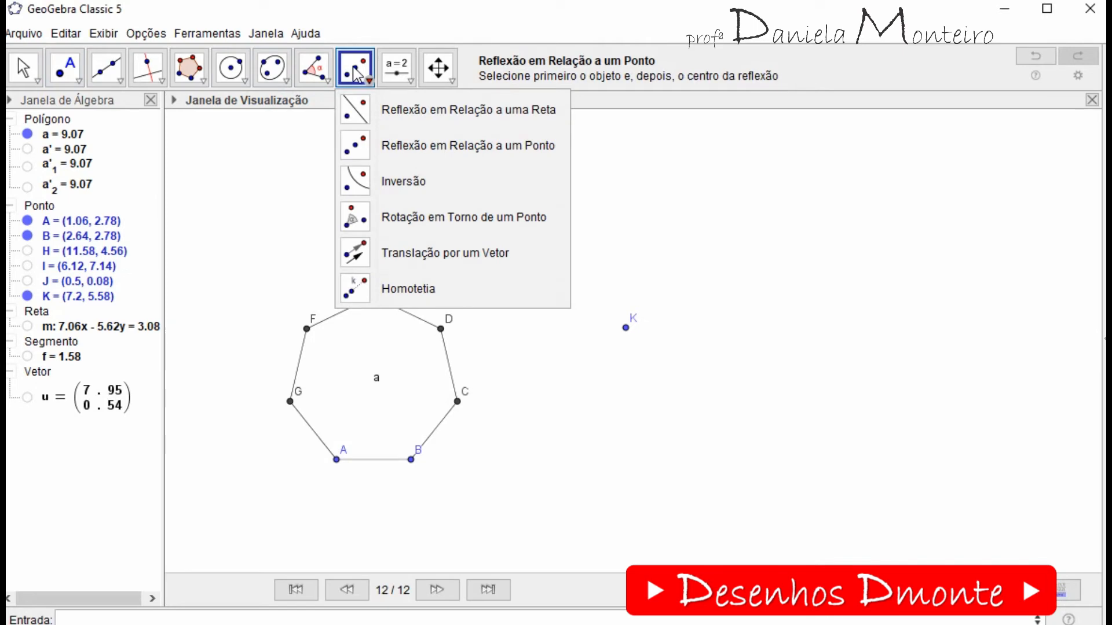
{"action": "left_click", "coordinate": [57, 135]}
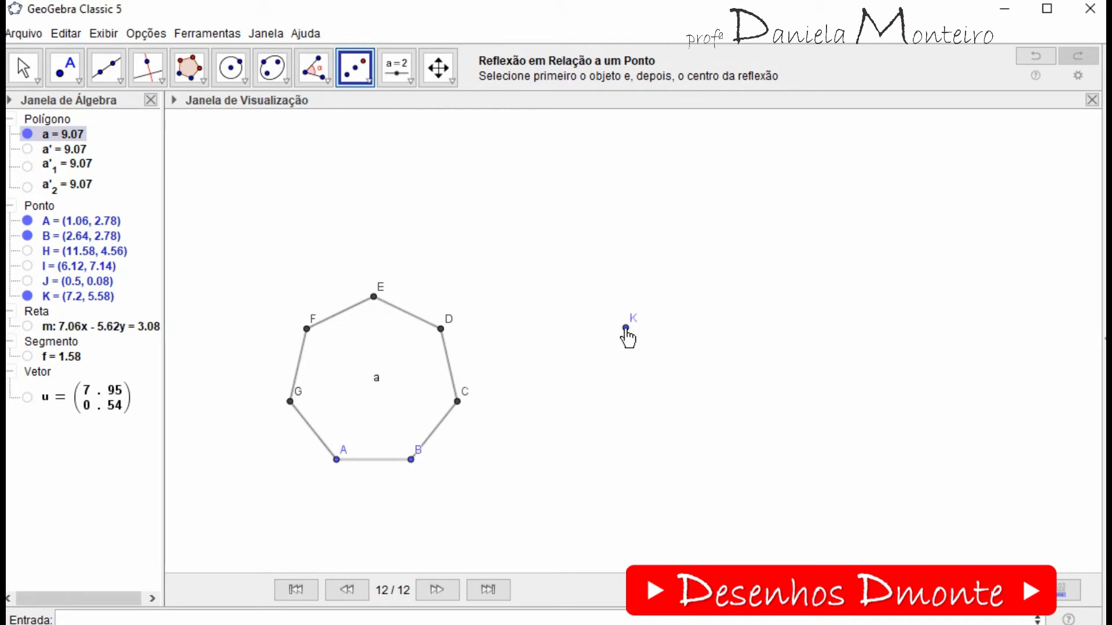
{"action": "left_click", "coordinate": [626, 329]}
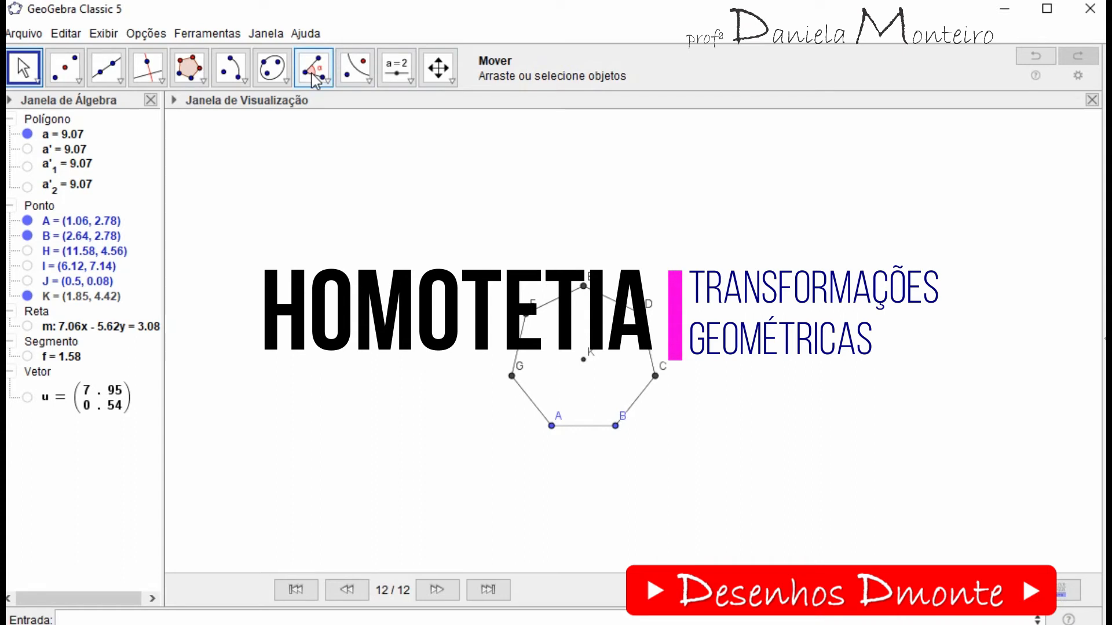
Apply a homothety with factor 2 to heptagon a, centred on its inner point K.
{"action": "left_click", "coordinate": [370, 80]}
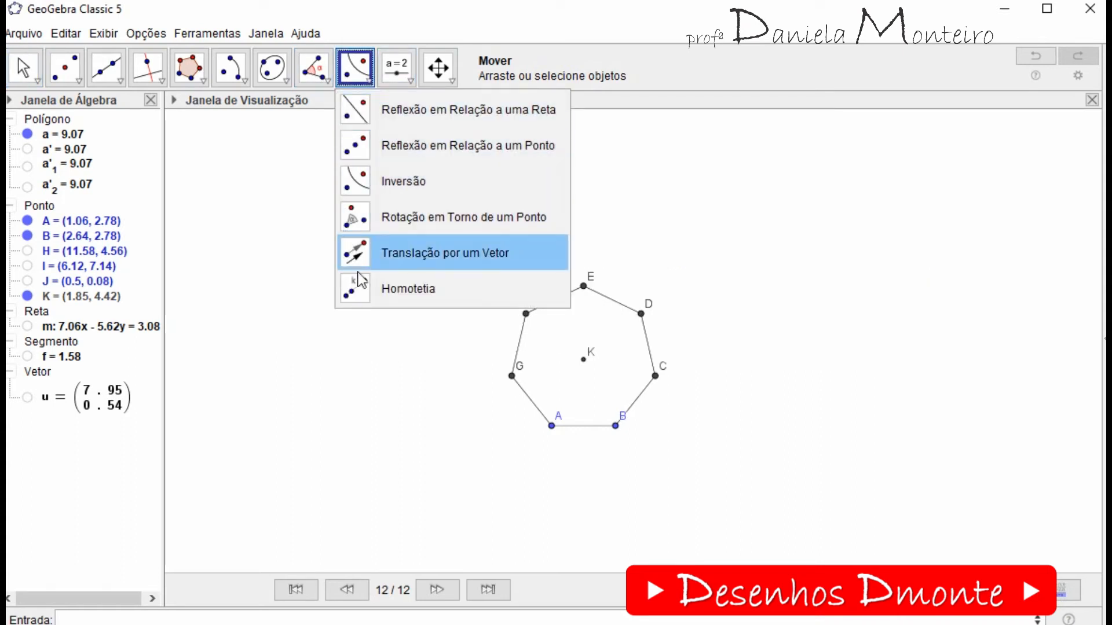
{"action": "left_click", "coordinate": [360, 291]}
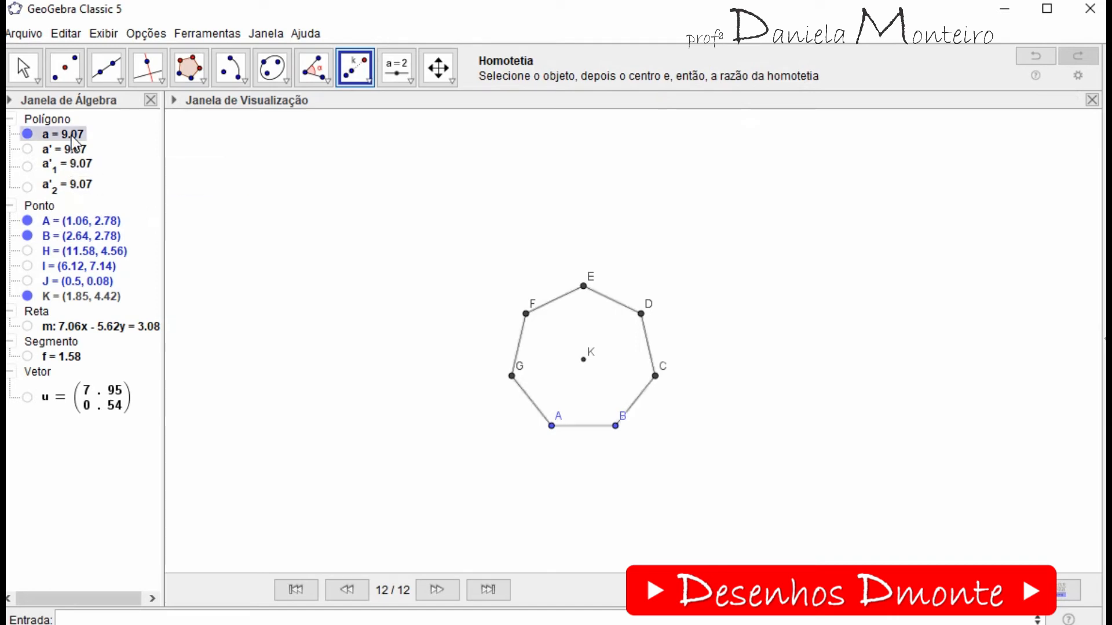
{"action": "left_click", "coordinate": [584, 360]}
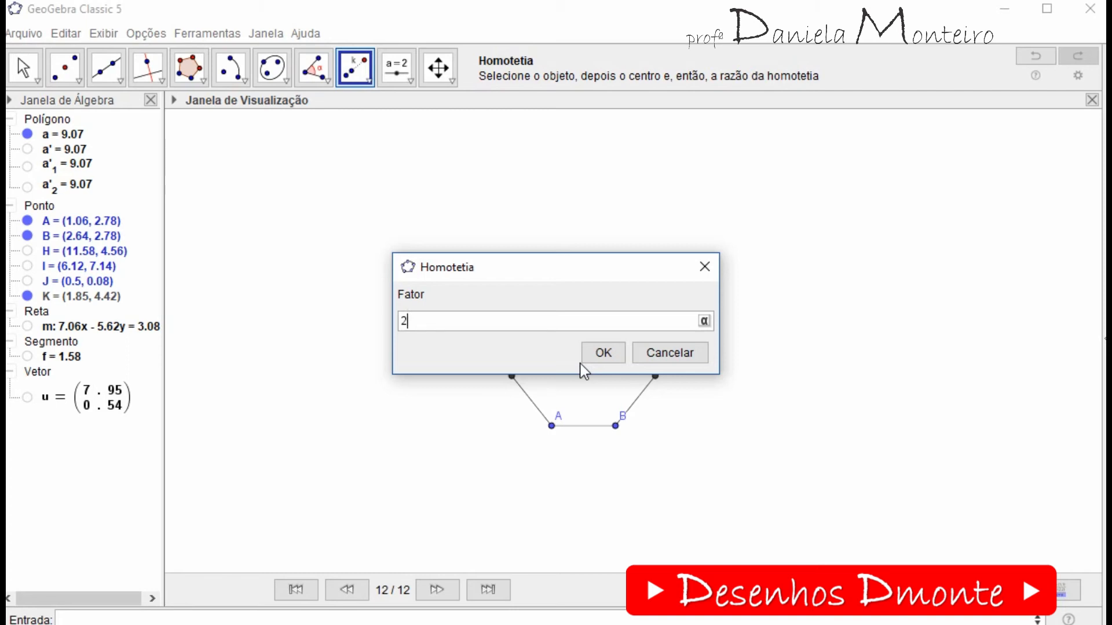
{"action": "left_click", "coordinate": [582, 360]}
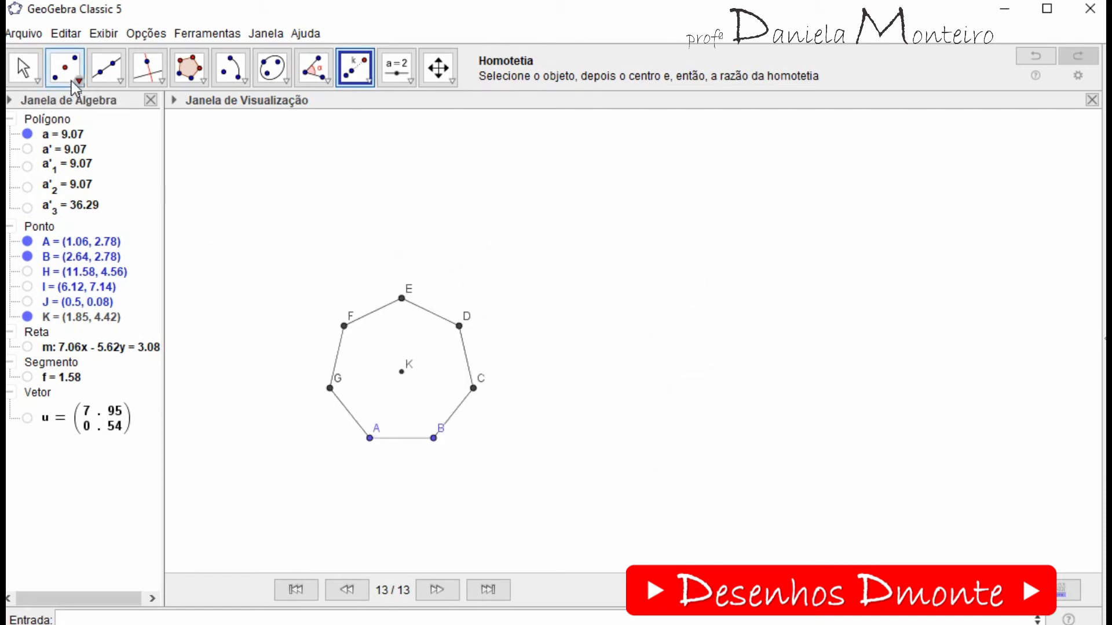
Show hidden point J and move it outside heptagon a, on the side of vertex G, to about (-2.35, 4.04).
{"action": "left_click", "coordinate": [81, 81]}
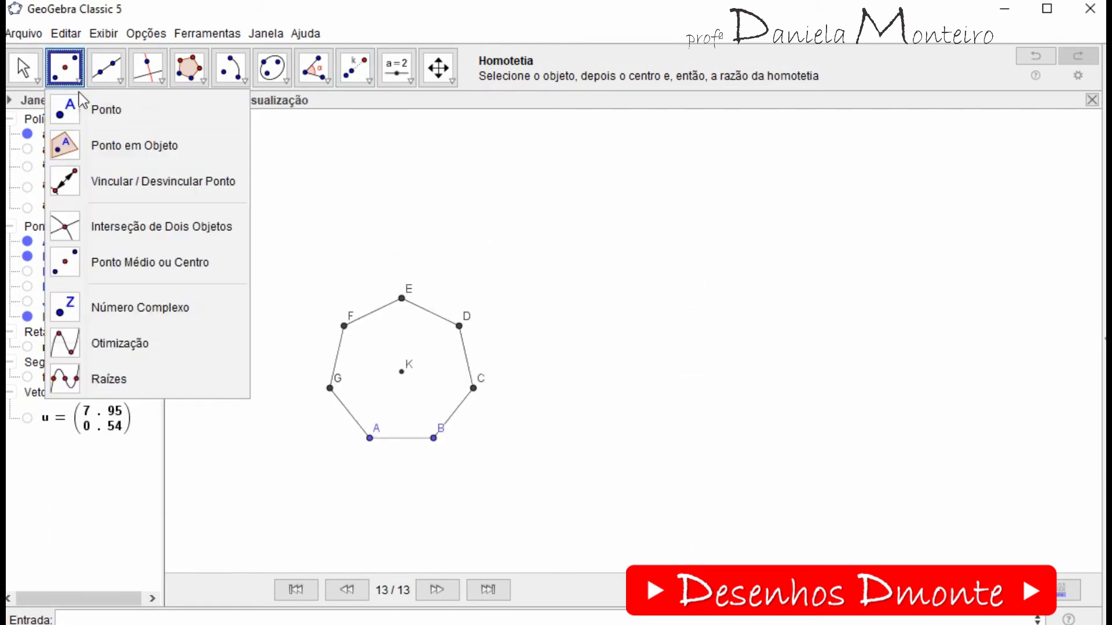
{"action": "left_click", "coordinate": [75, 103]}
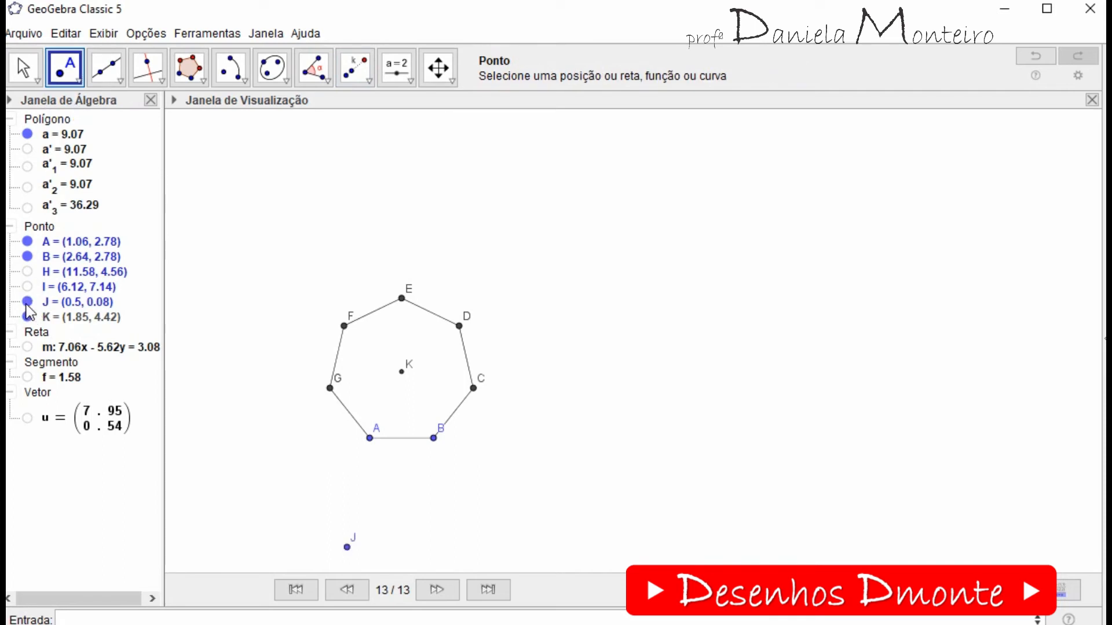
{"action": "left_click_drag", "start_coordinate": [660, 467], "coordinate": [971, 365]}
{"action": "scroll", "coordinate": [971, 366], "scroll_direction": "down", "scroll_amount": 4}
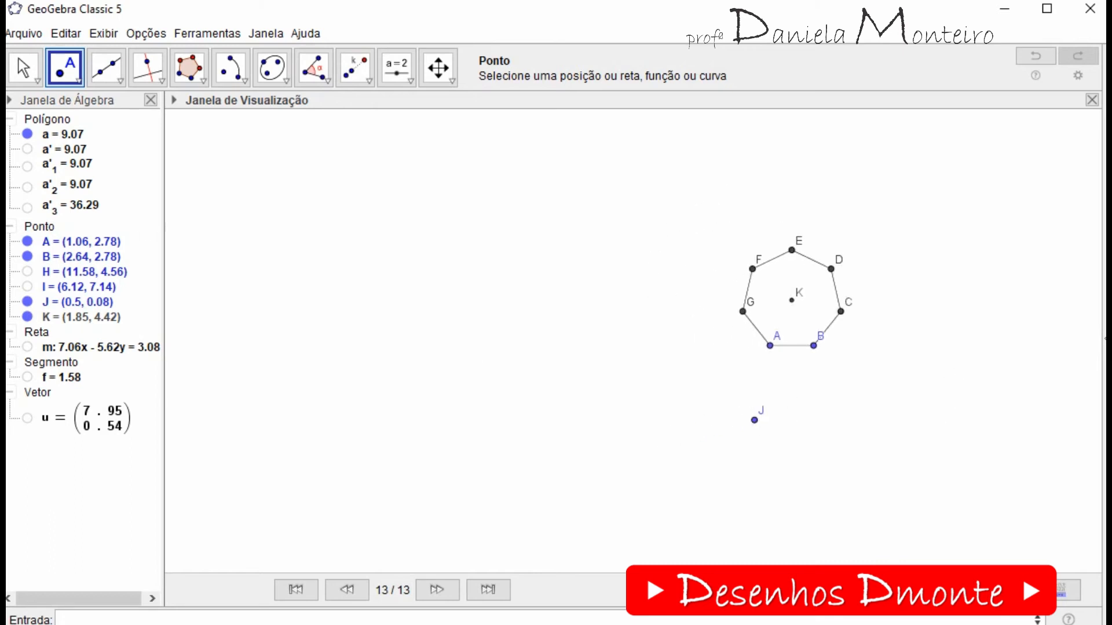
{"action": "left_click", "coordinate": [23, 68]}
{"action": "left_click", "coordinate": [754, 420]}
{"action": "left_click_drag", "start_coordinate": [754, 420], "coordinate": [622, 302]}
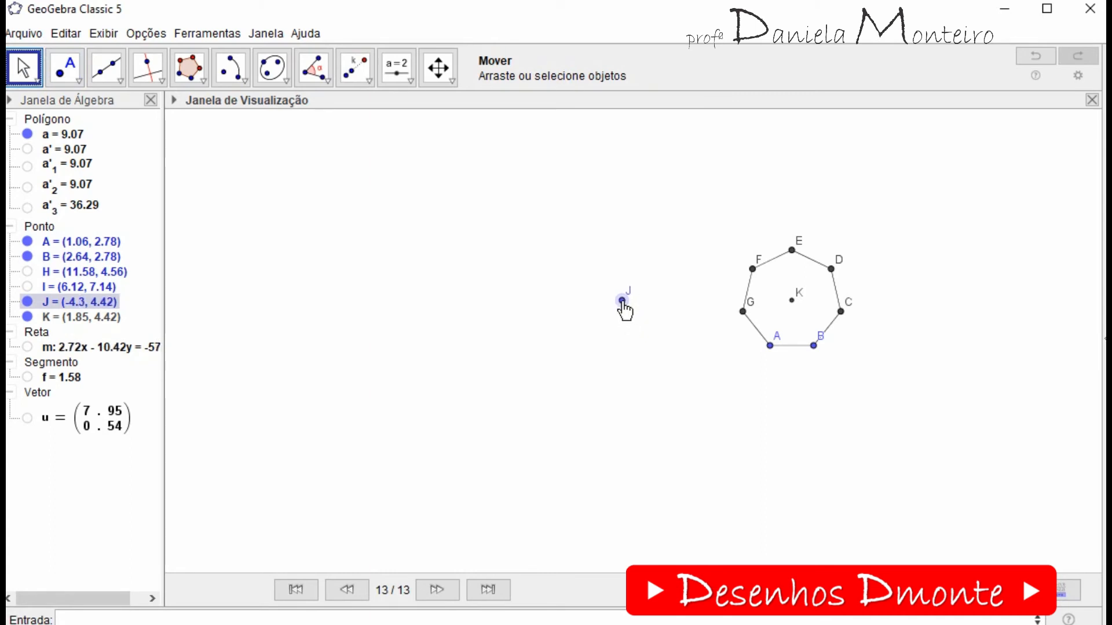
{"action": "left_click_drag", "start_coordinate": [677, 417], "coordinate": [602, 456]}
{"action": "left_click_drag", "start_coordinate": [553, 351], "coordinate": [605, 367]}
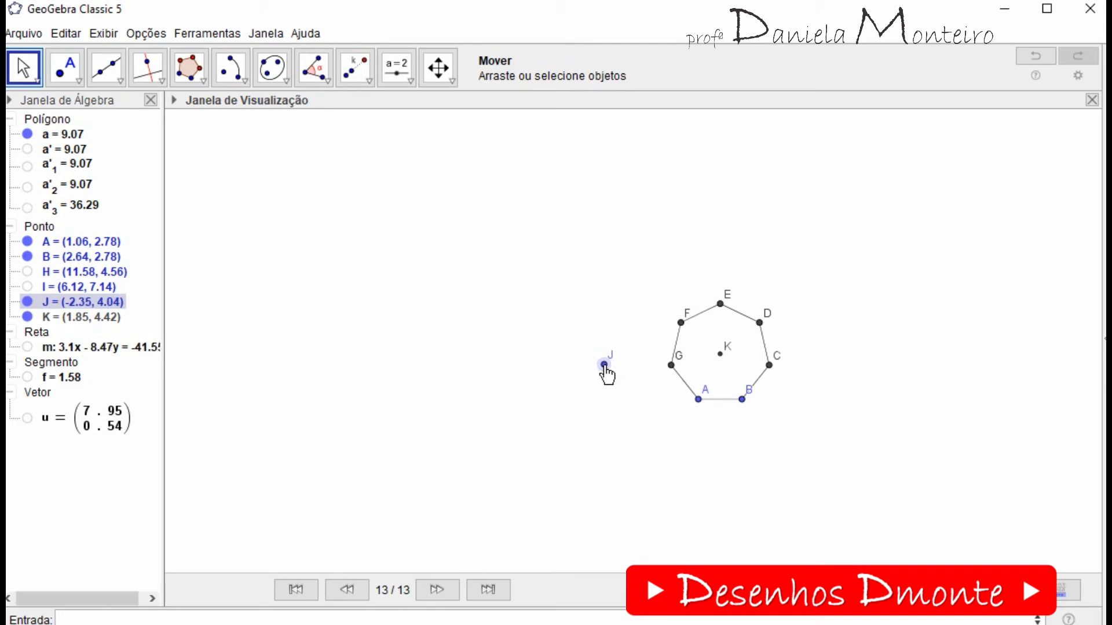
{"action": "scroll", "coordinate": [731, 393], "scroll_direction": "up", "scroll_amount": 2}
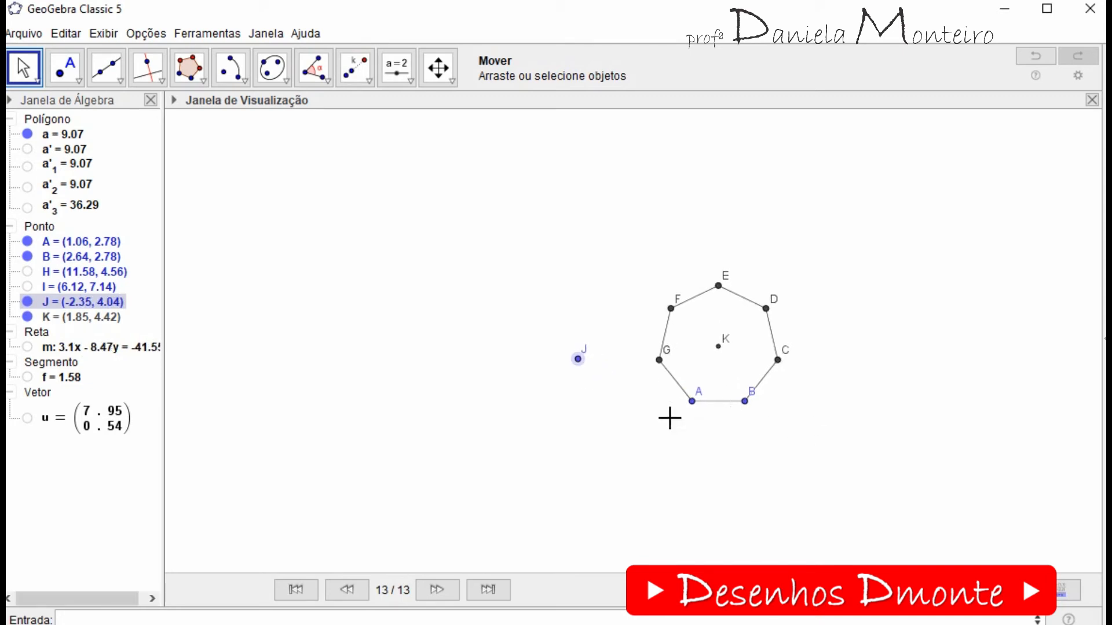
{"action": "left_click_drag", "start_coordinate": [670, 418], "coordinate": [687, 417]}
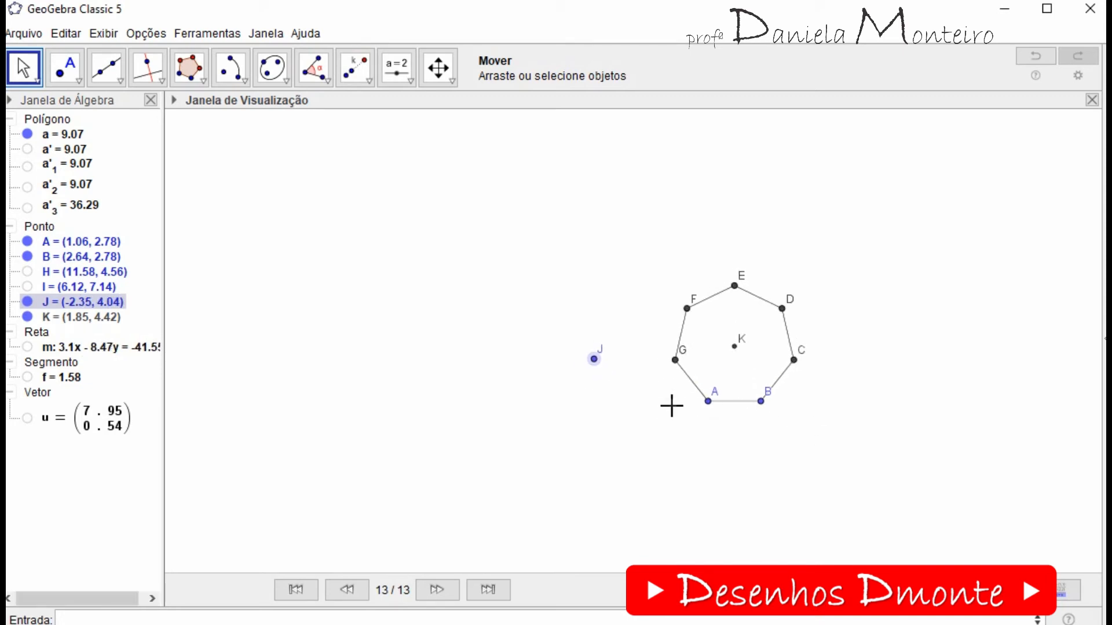
Apply a homothety with factor -2 to heptagon a, using point J as the centre.
{"action": "left_click", "coordinate": [363, 71]}
{"action": "left_click", "coordinate": [367, 83]}
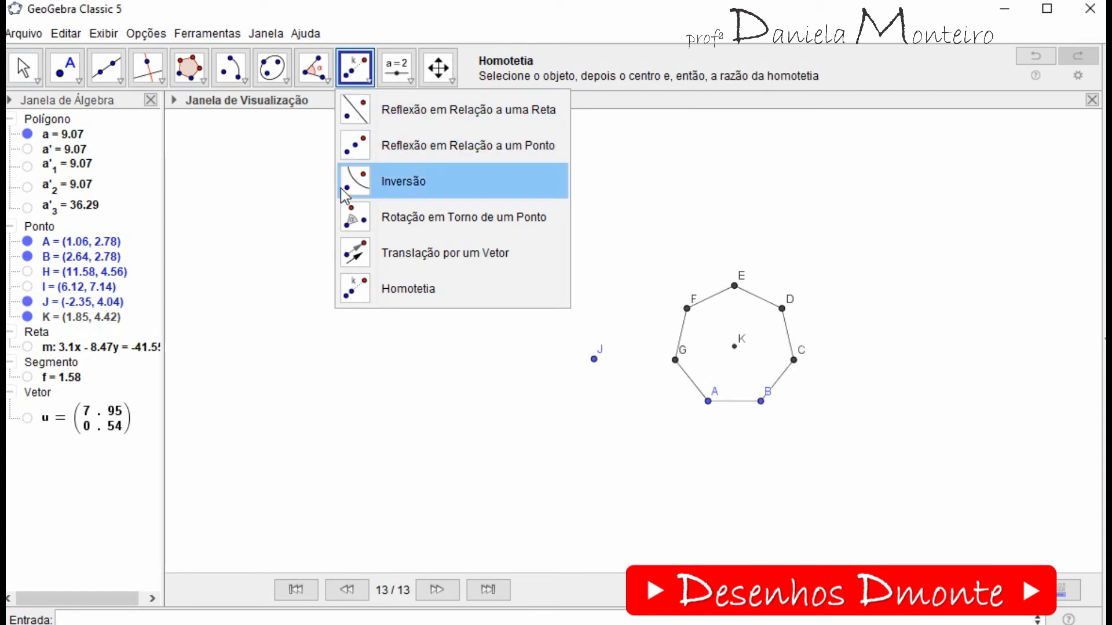
{"action": "left_click", "coordinate": [360, 290]}
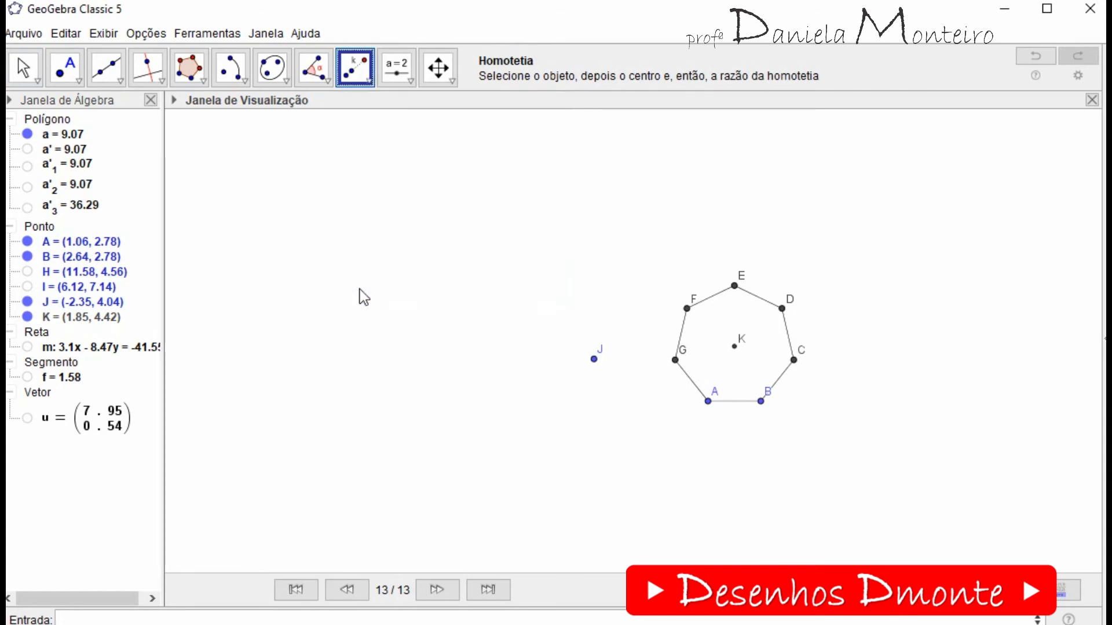
{"action": "left_click", "coordinate": [57, 133]}
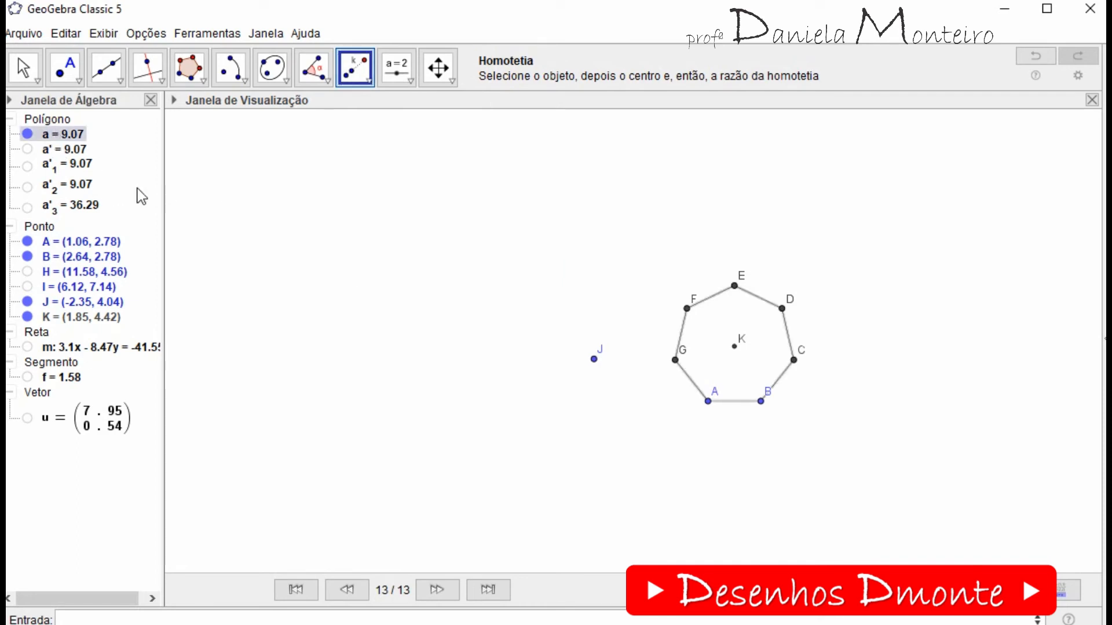
{"action": "left_click", "coordinate": [594, 360]}
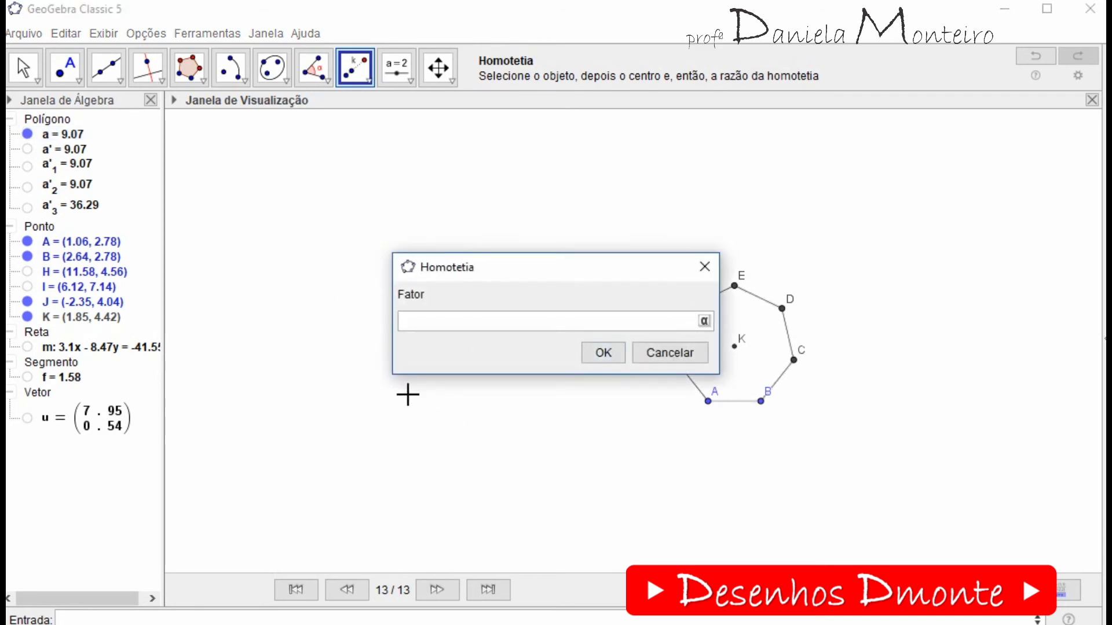
{"action": "type", "text": "-2"}
{"action": "left_click", "coordinate": [603, 355]}
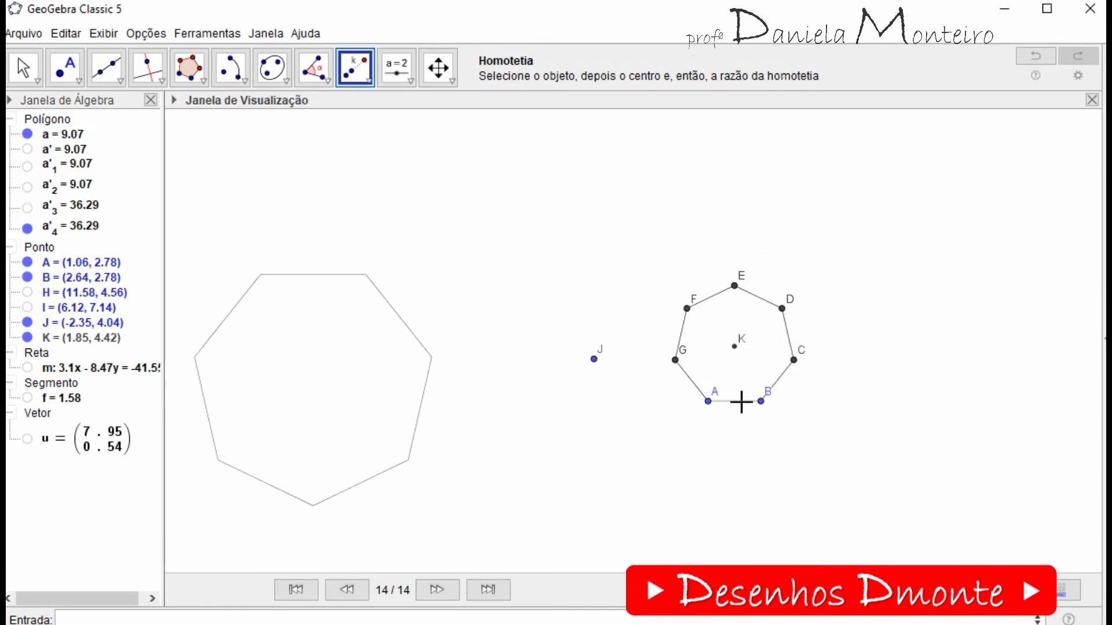
Create another homothety of heptagon a centred on point J, with factor -0.5.
{"action": "left_click", "coordinate": [355, 71]}
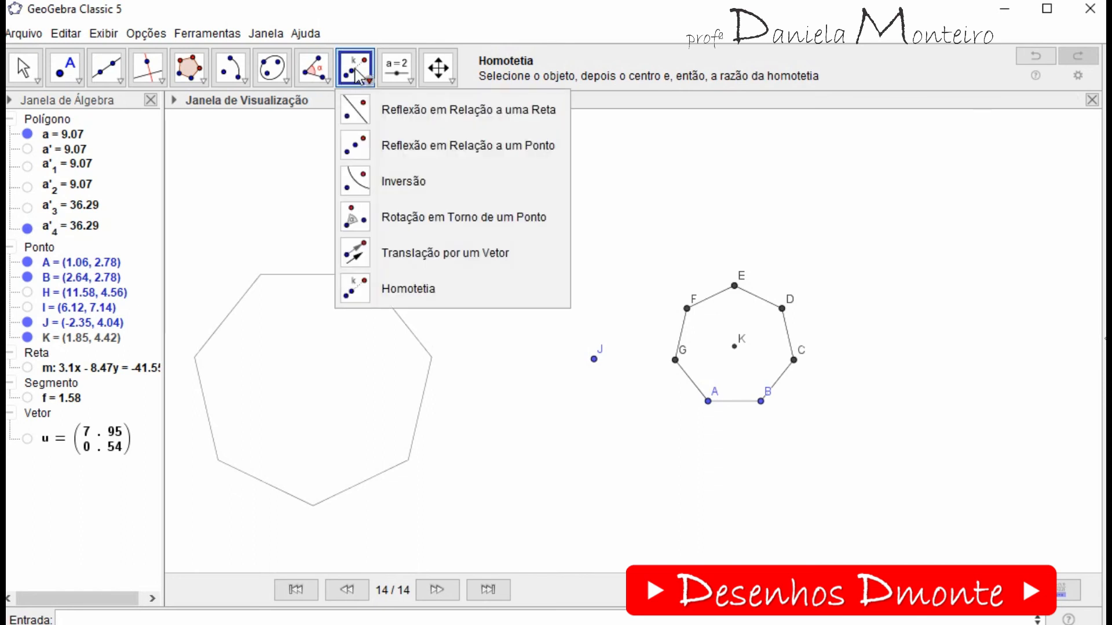
{"action": "left_click", "coordinate": [384, 291]}
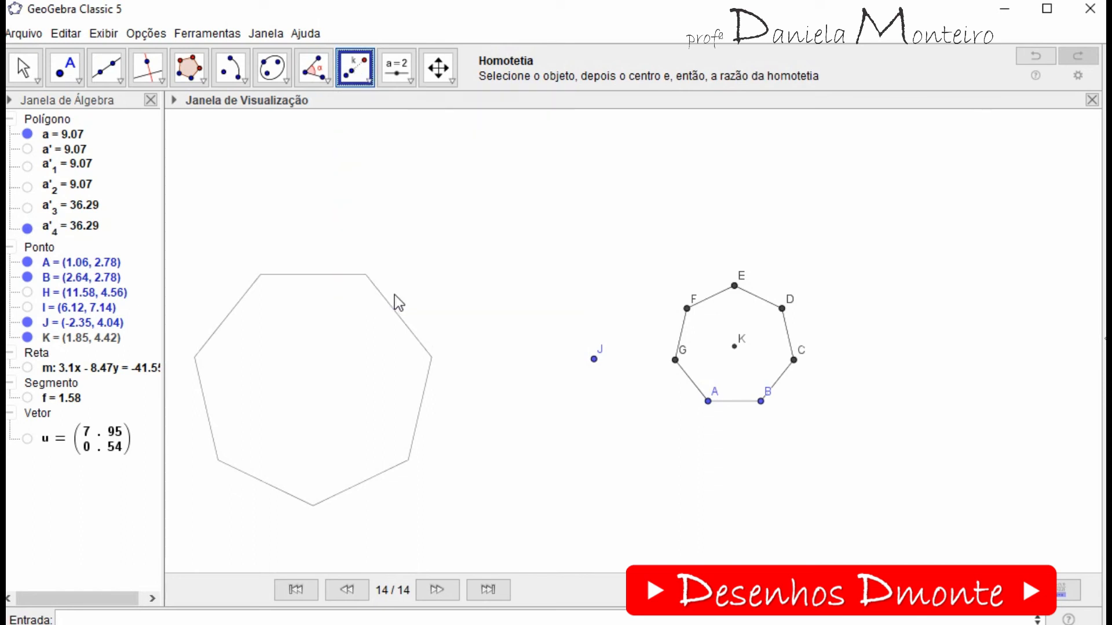
{"action": "left_click", "coordinate": [65, 133]}
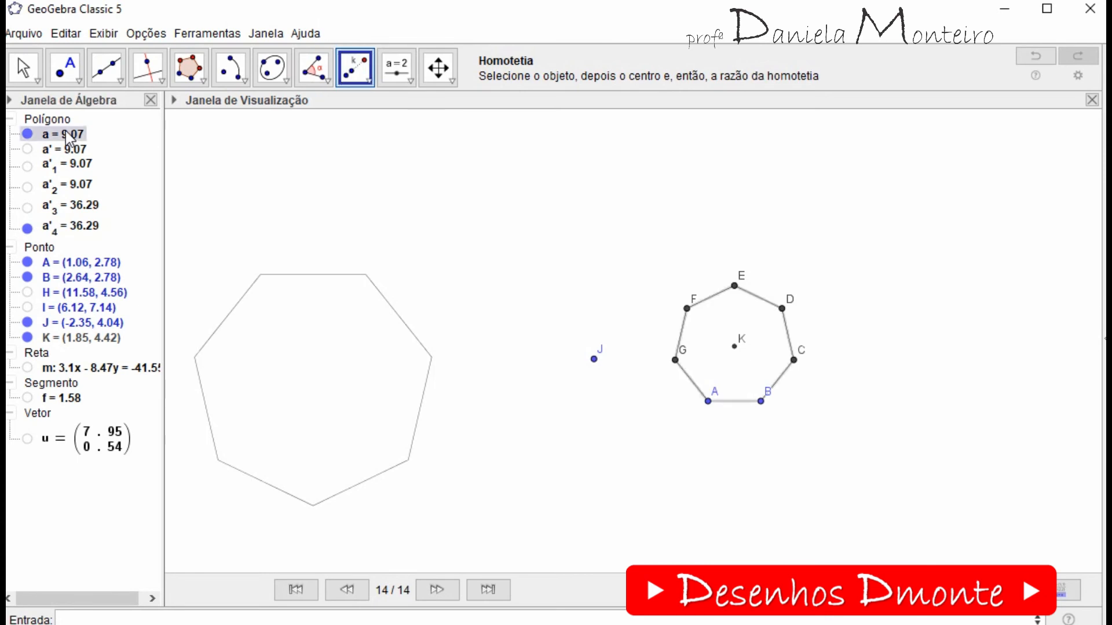
{"action": "left_click", "coordinate": [594, 359]}
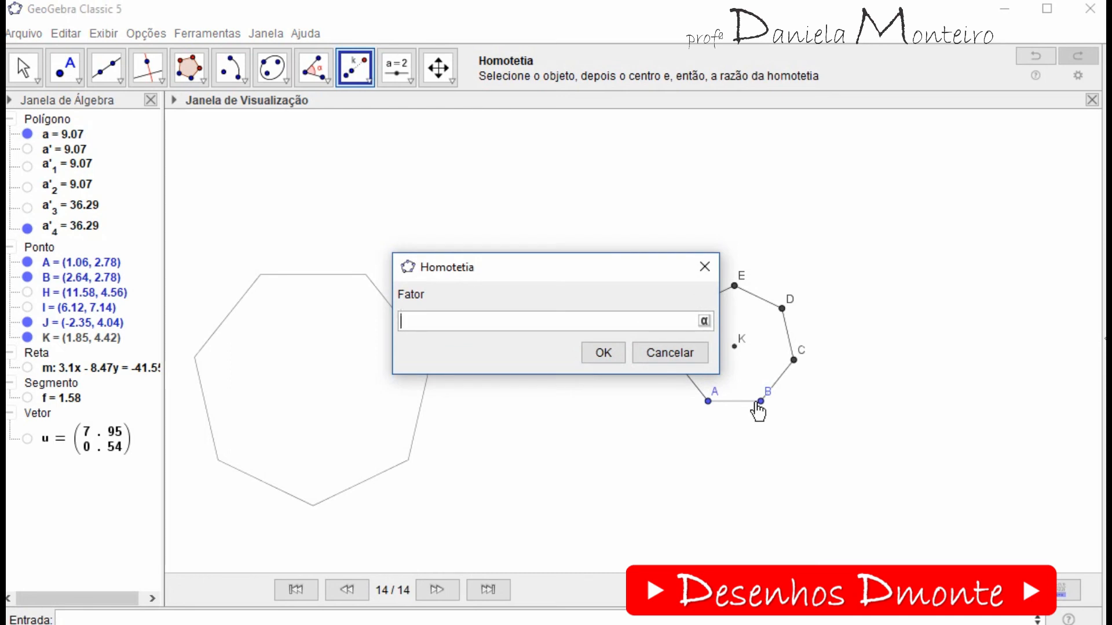
{"action": "type", "text": "-"}
{"action": "type", "text": "0.5"}
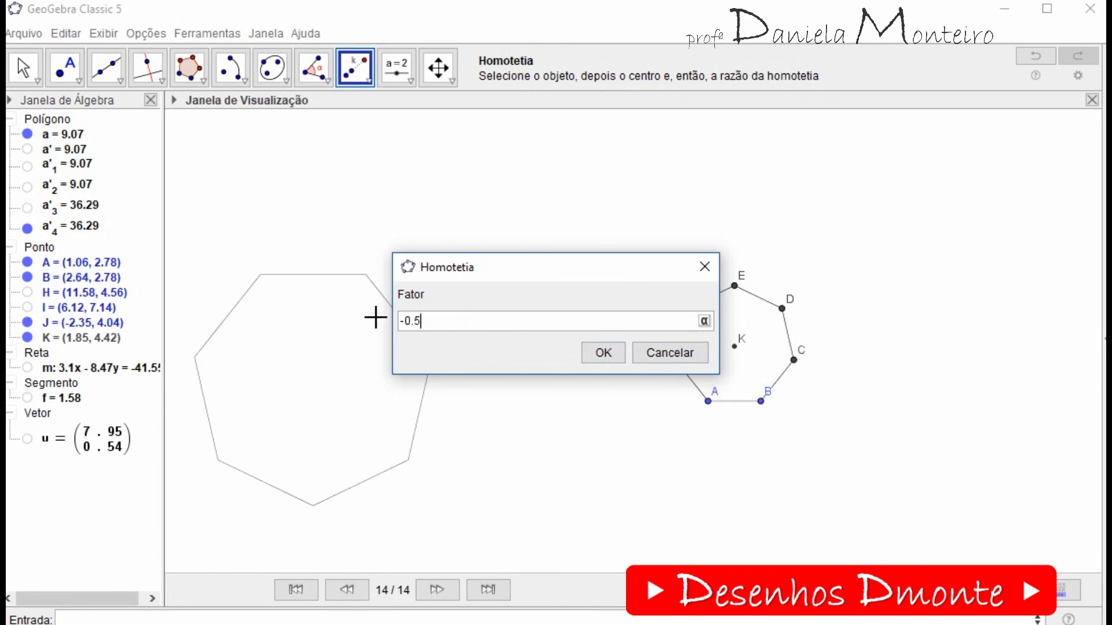
{"action": "left_click", "coordinate": [596, 354]}
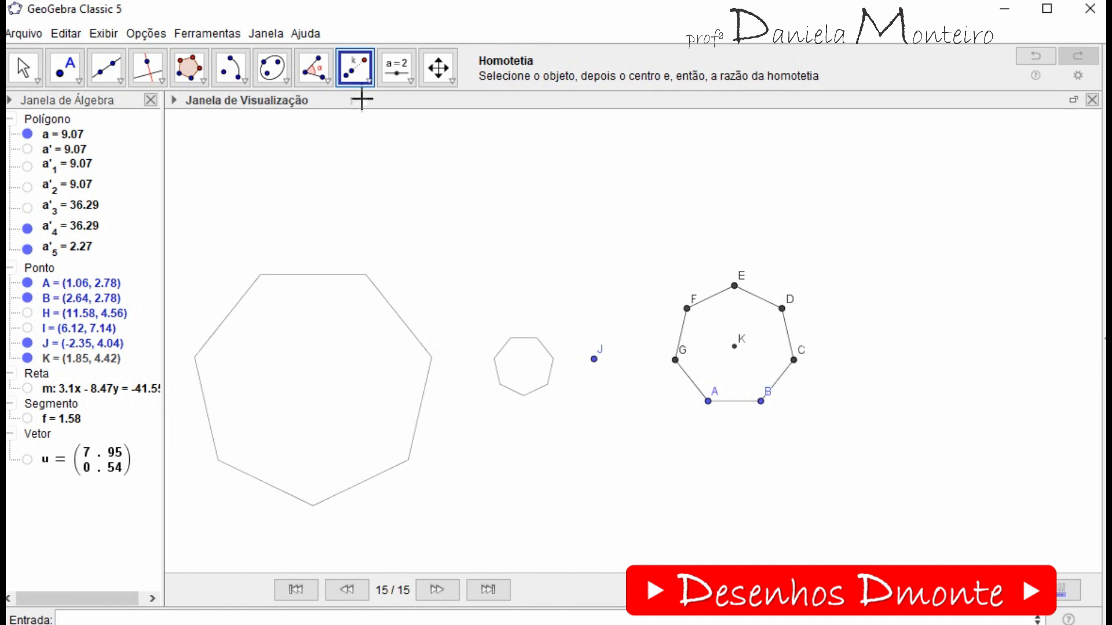
Apply a homothety with factor 0.5 to heptagon a, using point J as the centre.
{"action": "left_click", "coordinate": [354, 64]}
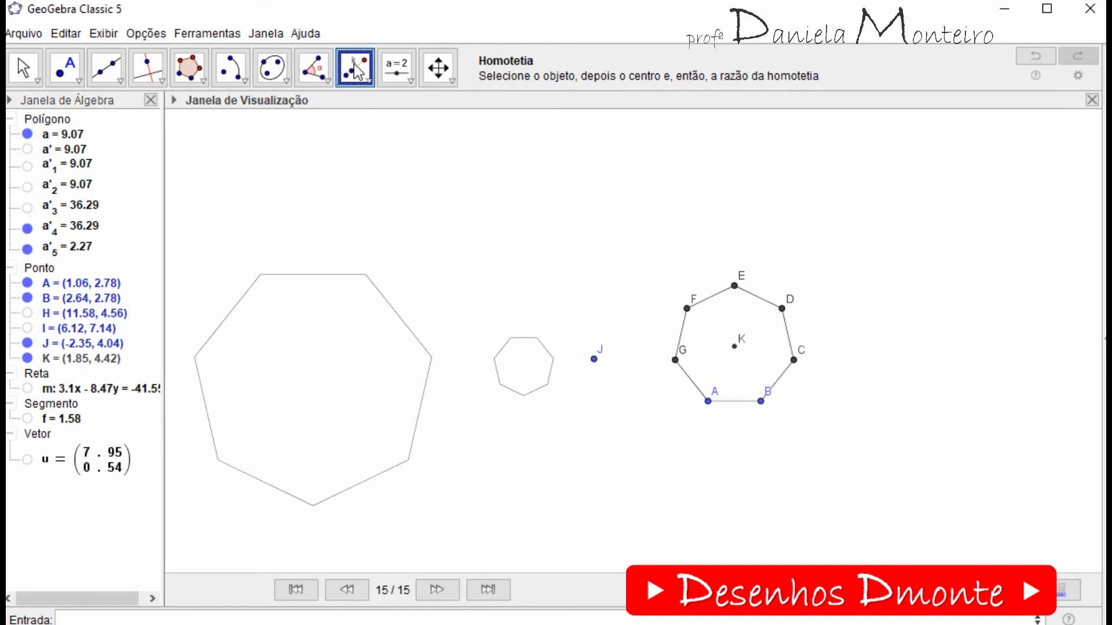
{"action": "left_click", "coordinate": [62, 134]}
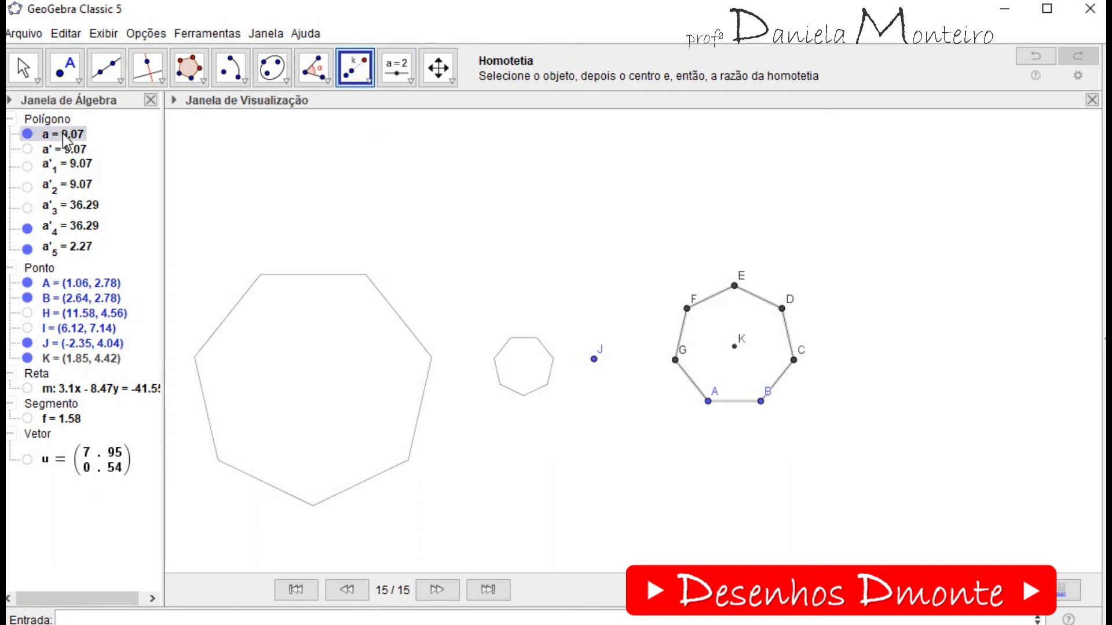
{"action": "left_click", "coordinate": [595, 362]}
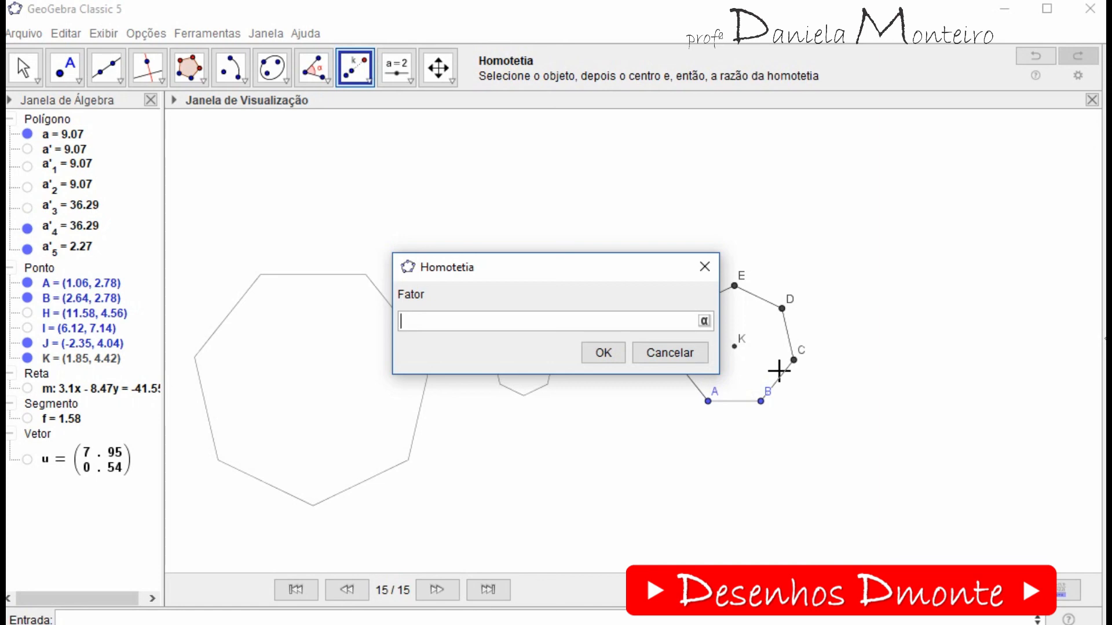
{"action": "type", "text": "0.5"}
{"action": "left_click", "coordinate": [610, 358]}
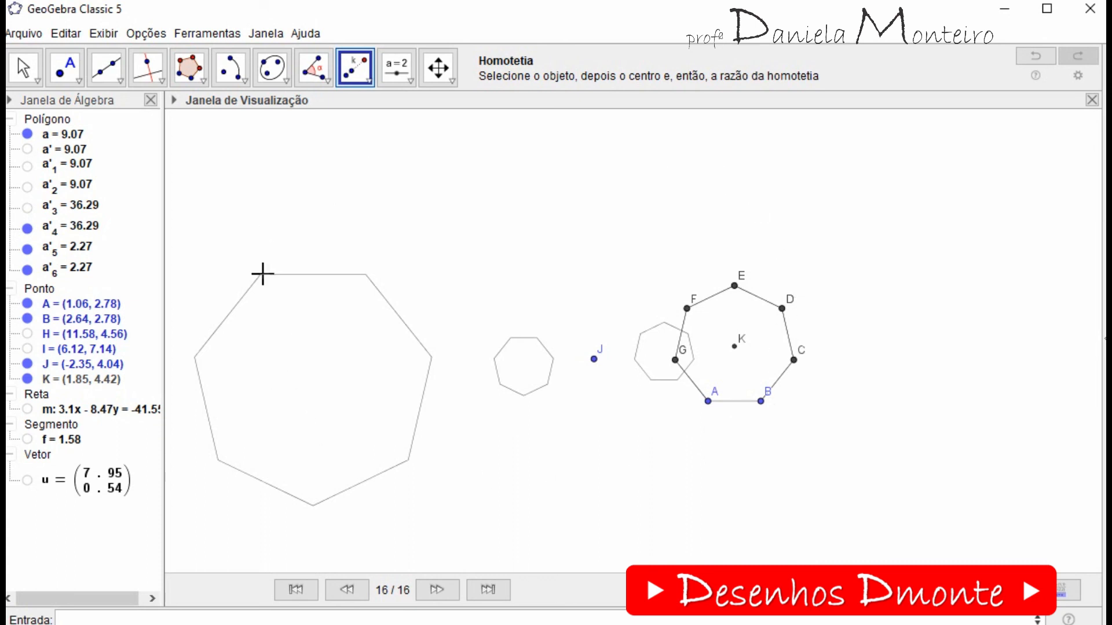
{"action": "left_click", "coordinate": [369, 85]}
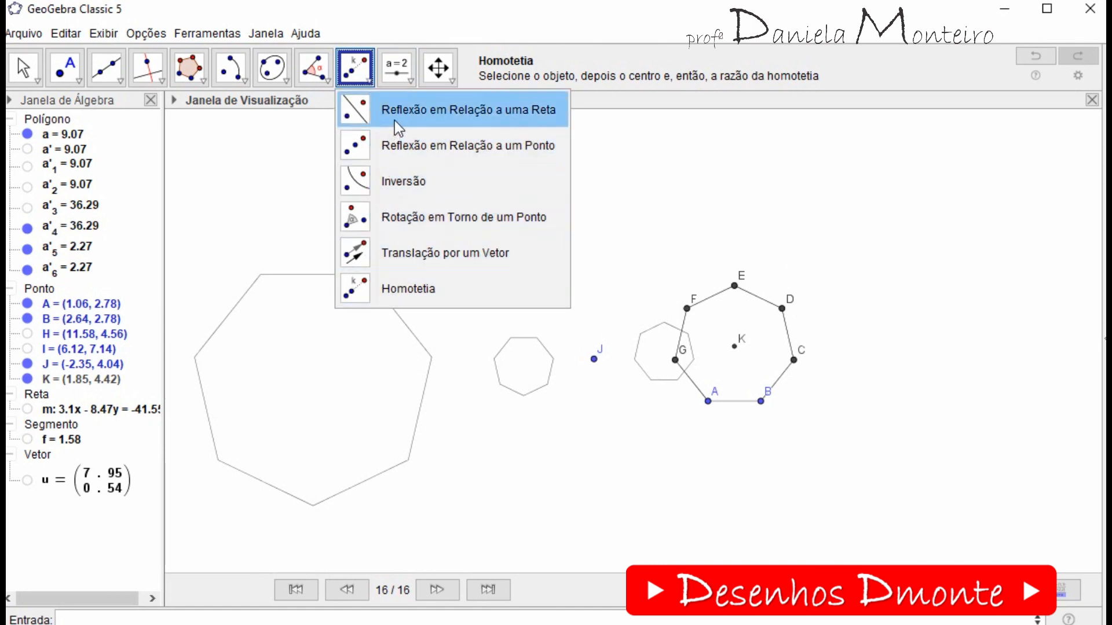
{"action": "left_click", "coordinate": [675, 123]}
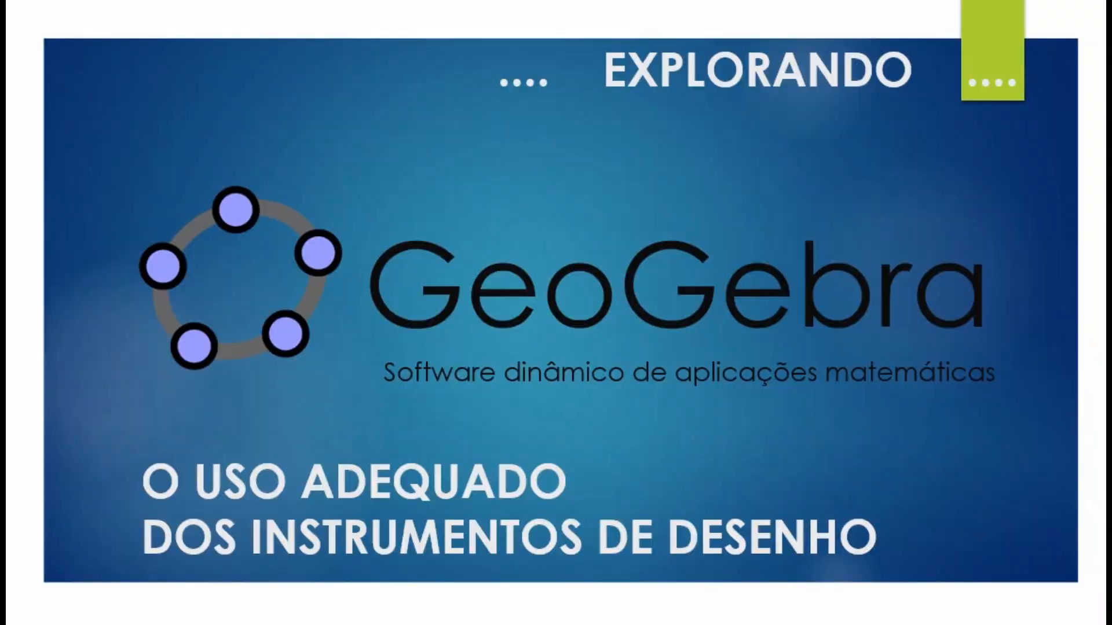